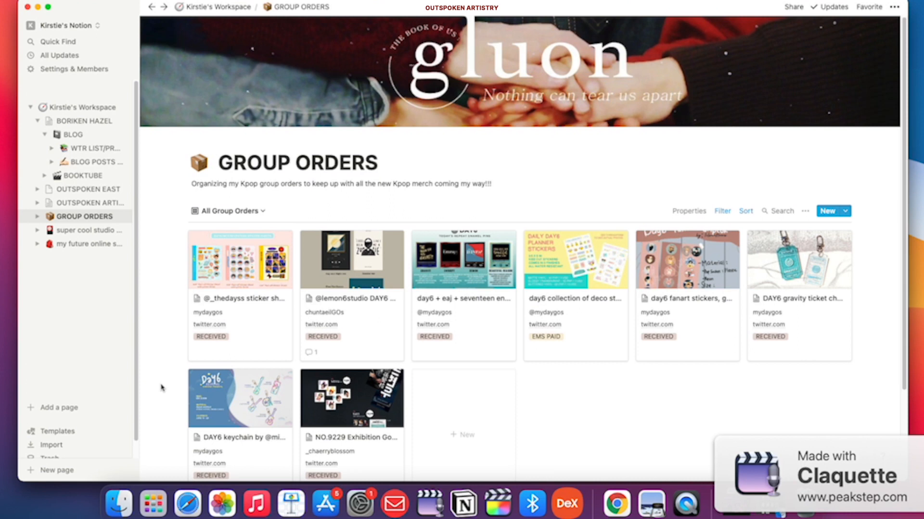
{"action": "scroll", "coordinate": [164, 294], "scroll_direction": "down", "scroll_amount": 1}
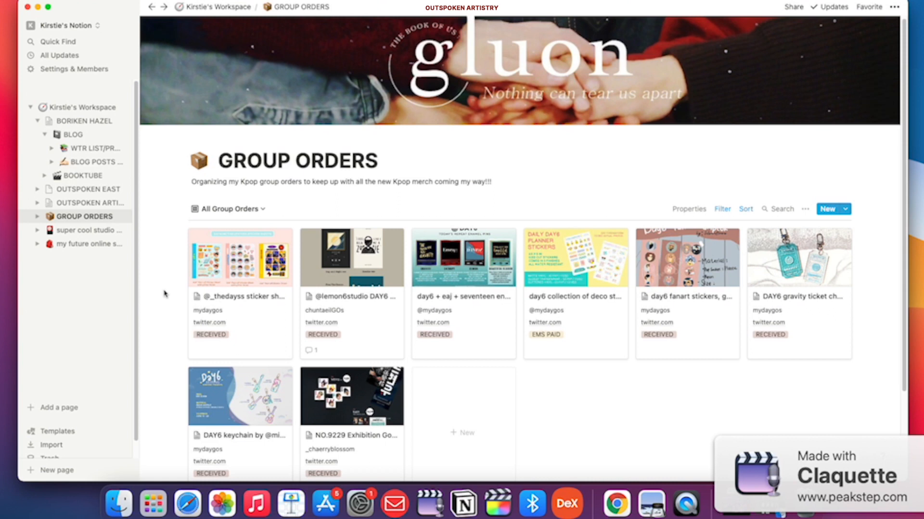
{"action": "scroll", "coordinate": [163, 293], "scroll_direction": "up", "scroll_amount": 1}
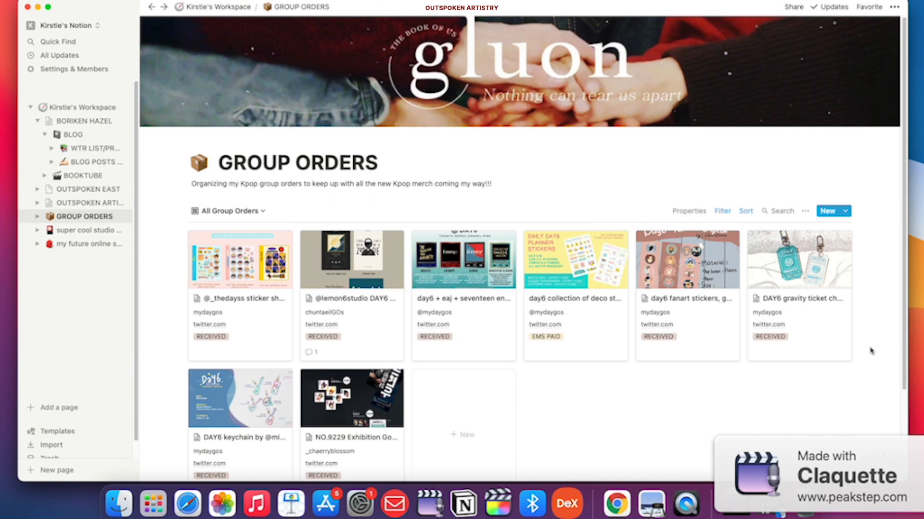
{"action": "left_click", "coordinate": [871, 351]}
{"action": "left_click", "coordinate": [870, 351]}
{"action": "mouse_move", "coordinate": [673, 126]}
{"action": "left_click", "coordinate": [533, 171]}
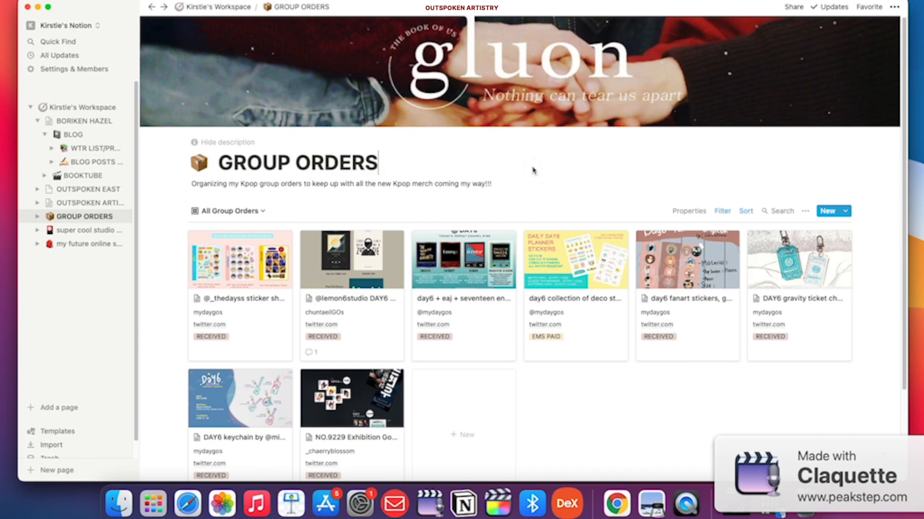
{"action": "left_click", "coordinate": [535, 169]}
{"action": "left_click", "coordinate": [438, 168]}
{"action": "left_click", "coordinate": [533, 187]}
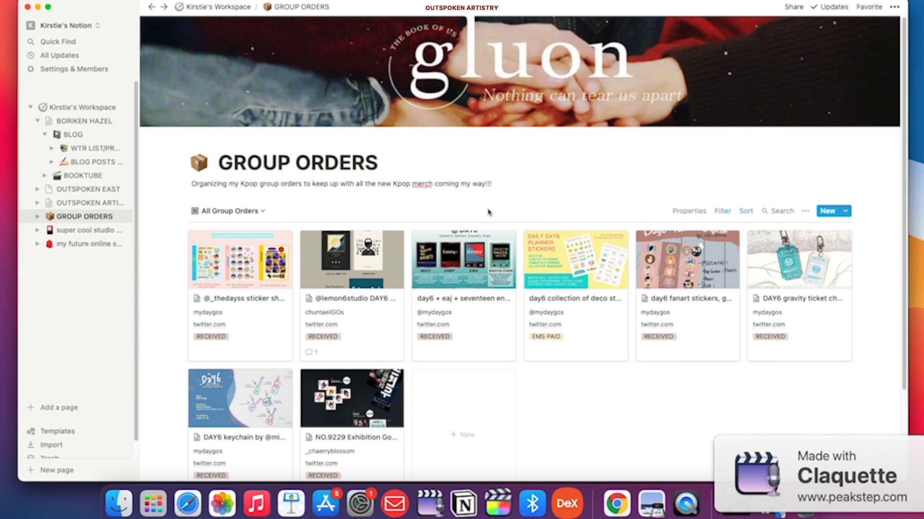
{"action": "scroll", "coordinate": [166, 368], "scroll_direction": "down", "scroll_amount": 1}
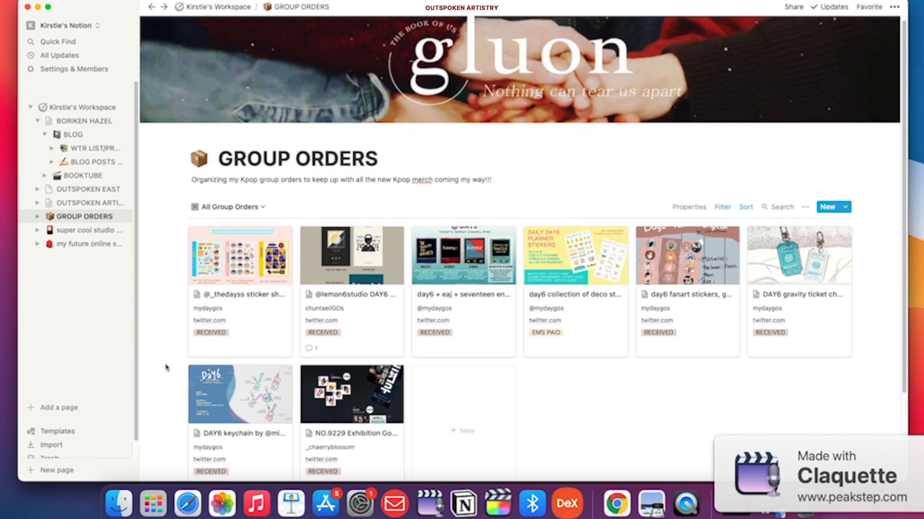
{"action": "scroll", "coordinate": [166, 368], "scroll_direction": "up", "scroll_amount": 1}
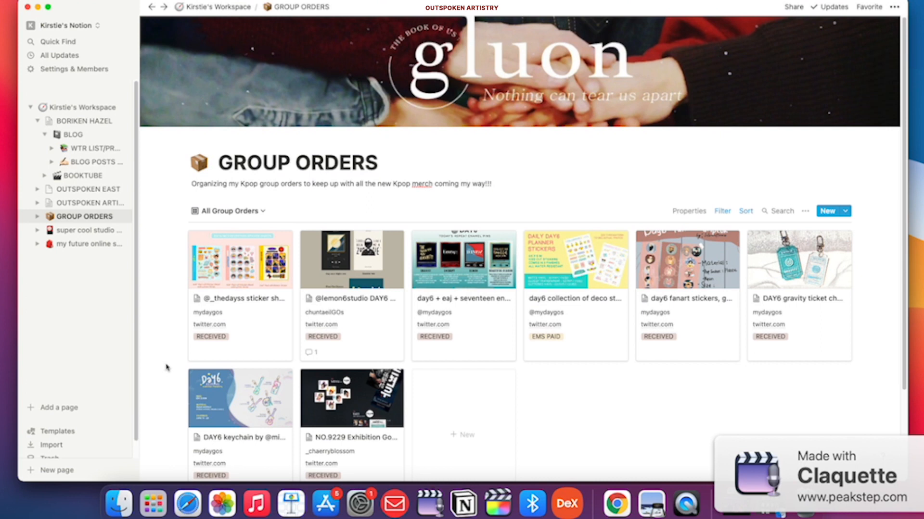
{"action": "scroll", "coordinate": [875, 410], "scroll_direction": "down", "scroll_amount": 2}
{"action": "scroll", "coordinate": [875, 410], "scroll_direction": "up", "scroll_amount": 1}
{"action": "scroll", "coordinate": [874, 410], "scroll_direction": "up", "scroll_amount": 1}
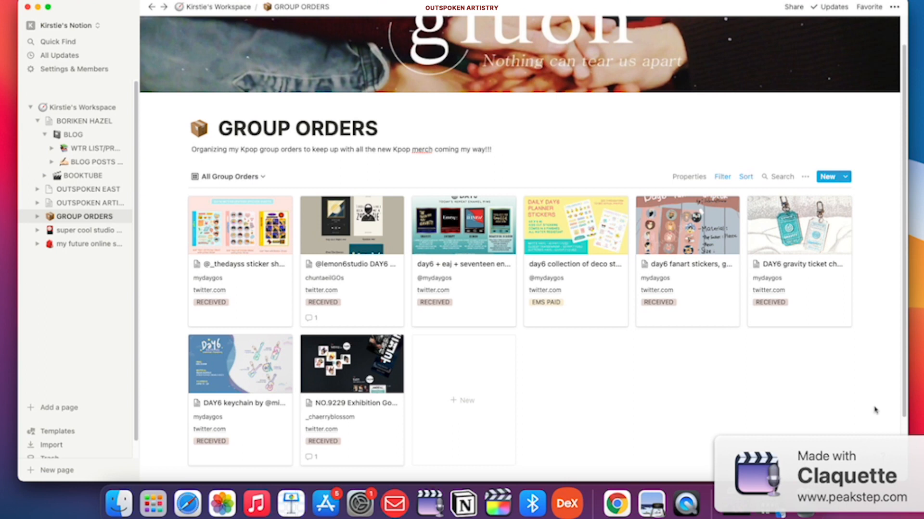
Switch the GROUP ORDERS database to the GO's List view and slightly widen the Name column.
{"action": "left_click", "coordinate": [262, 178]}
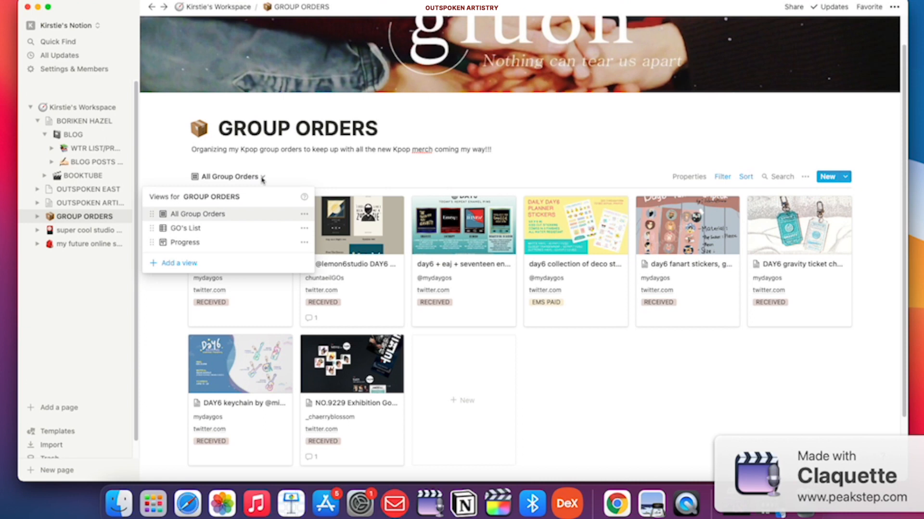
{"action": "left_click", "coordinate": [285, 173]}
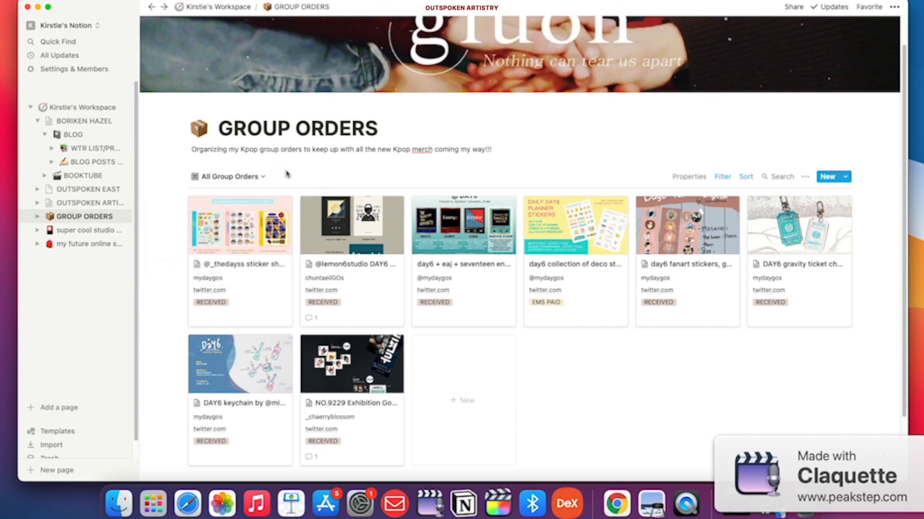
{"action": "left_click", "coordinate": [260, 177]}
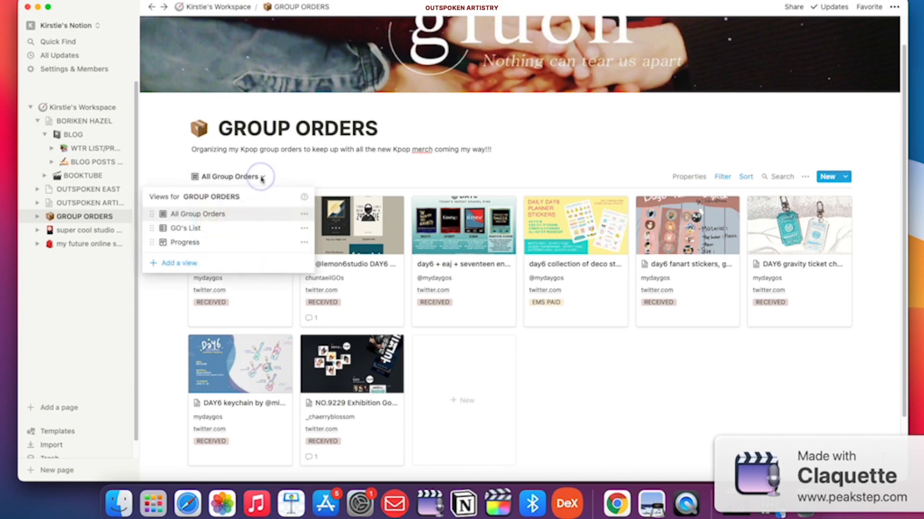
{"action": "scroll", "coordinate": [228, 256], "scroll_direction": "up", "scroll_amount": 1}
{"action": "left_click", "coordinate": [226, 259]}
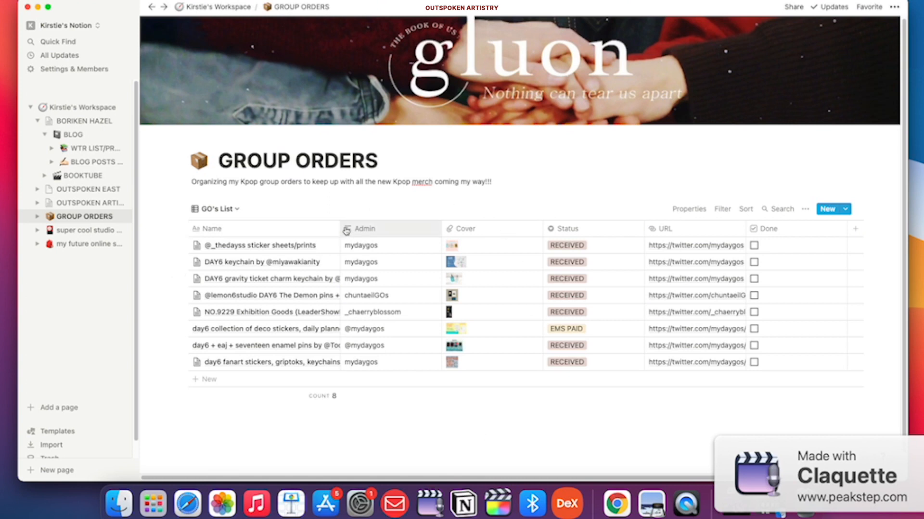
{"action": "mouse_move", "coordinate": [342, 231]}
{"action": "left_mouse_down"}
{"action": "mouse_move", "coordinate": [377, 229]}
{"action": "mouse_move", "coordinate": [345, 229]}
{"action": "left_mouse_up"}
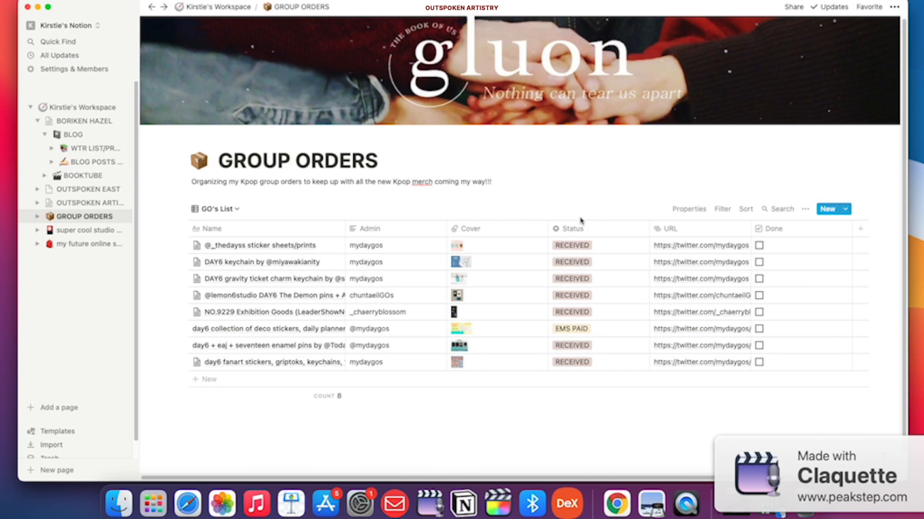
Switch the GROUP ORDERS database to the Progress board view.
{"action": "mouse_move", "coordinate": [588, 382]}
{"action": "left_click", "coordinate": [219, 209]}
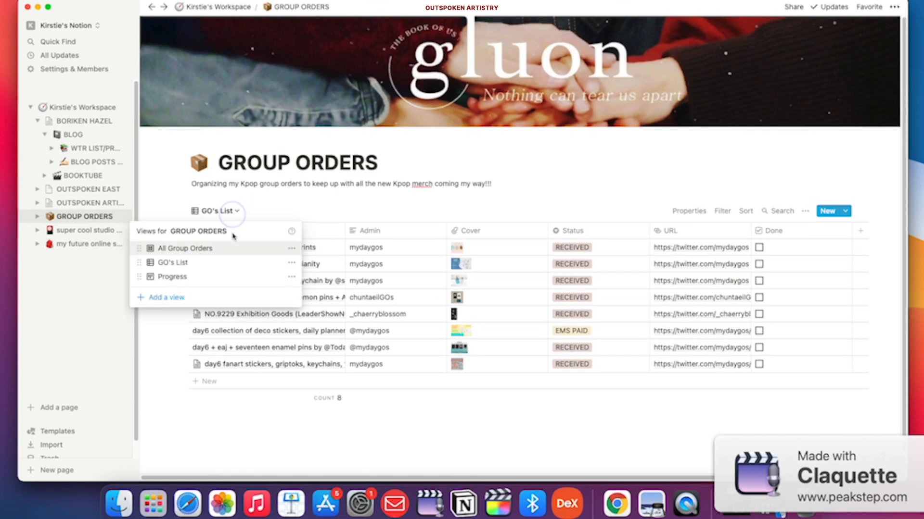
{"action": "left_click", "coordinate": [233, 277]}
{"action": "left_click", "coordinate": [524, 369]}
Examine the Progress board's status columns and the group order cards in each of them.
{"action": "scroll", "coordinate": [561, 378], "scroll_direction": "down", "scroll_amount": 5}
{"action": "scroll", "coordinate": [561, 379], "scroll_direction": "up", "scroll_amount": 5}
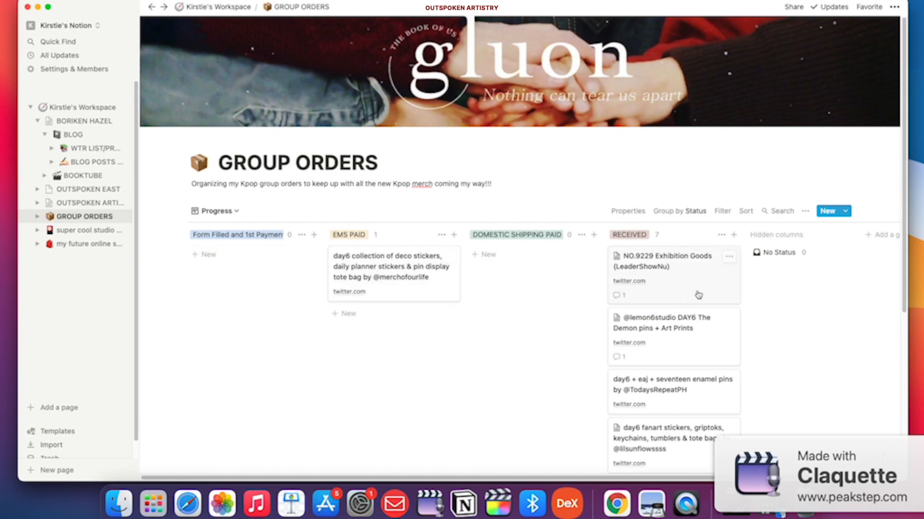
{"action": "left_click", "coordinate": [404, 352]}
{"action": "left_click", "coordinate": [386, 343]}
{"action": "left_click", "coordinate": [528, 326]}
{"action": "scroll", "coordinate": [668, 376], "scroll_direction": "down", "scroll_amount": 5}
{"action": "scroll", "coordinate": [669, 360], "scroll_direction": "up", "scroll_amount": 5}
{"action": "scroll", "coordinate": [667, 389], "scroll_direction": "down", "scroll_amount": 4}
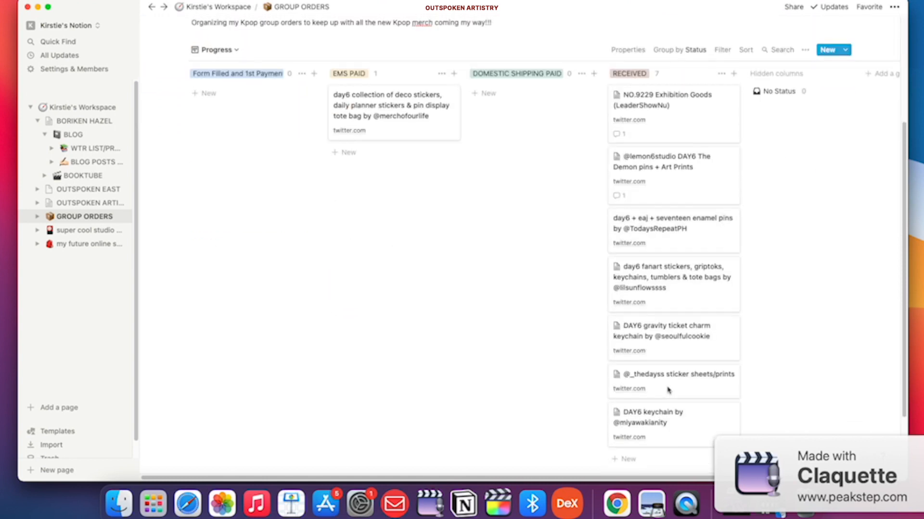
{"action": "scroll", "coordinate": [668, 390], "scroll_direction": "up", "scroll_amount": 1}
{"action": "scroll", "coordinate": [668, 389], "scroll_direction": "up", "scroll_amount": 1}
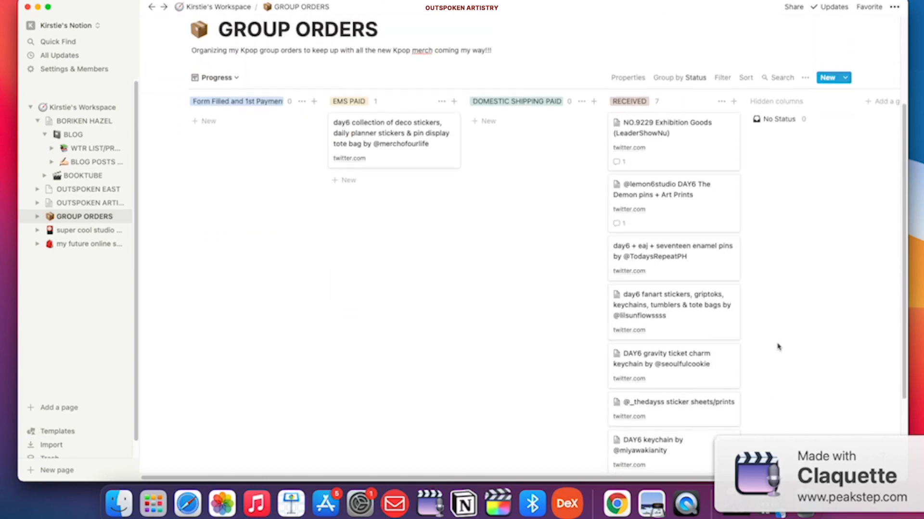
{"action": "scroll", "coordinate": [778, 347], "scroll_direction": "down", "scroll_amount": 1}
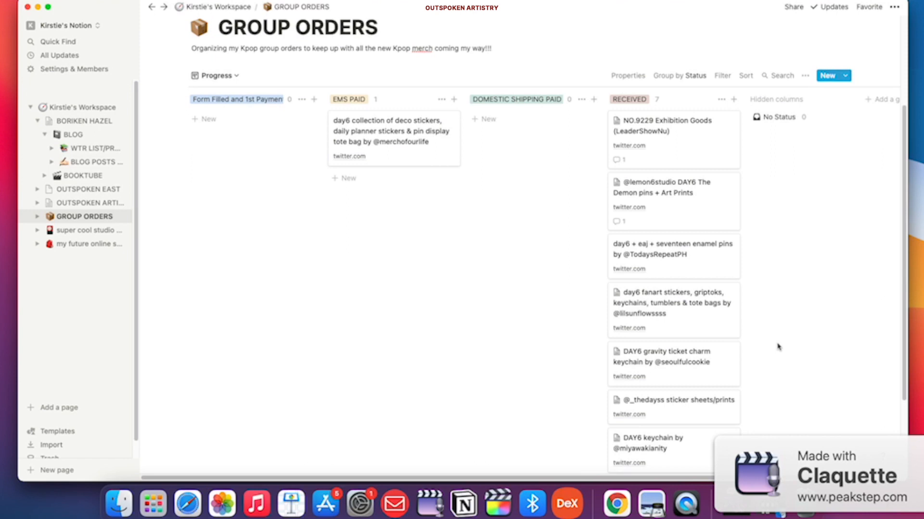
{"action": "scroll", "coordinate": [580, 368], "scroll_direction": "up", "scroll_amount": 5}
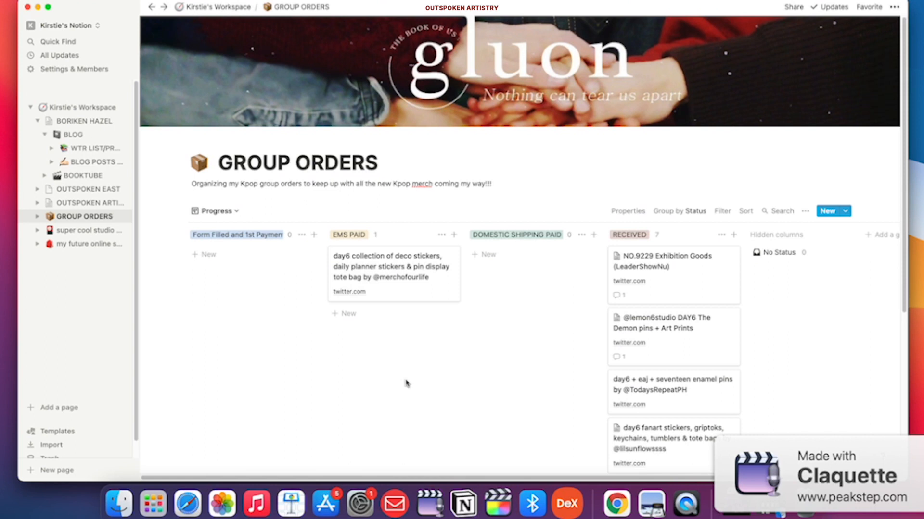
Return to the All Group Orders gallery view and open the sticker sheets/prints order card.
{"action": "left_click", "coordinate": [236, 212]}
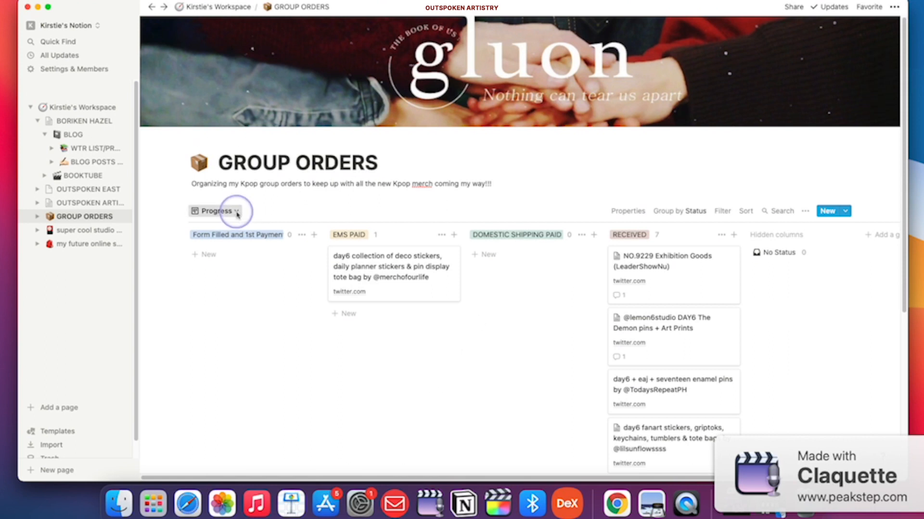
{"action": "left_click", "coordinate": [233, 249]}
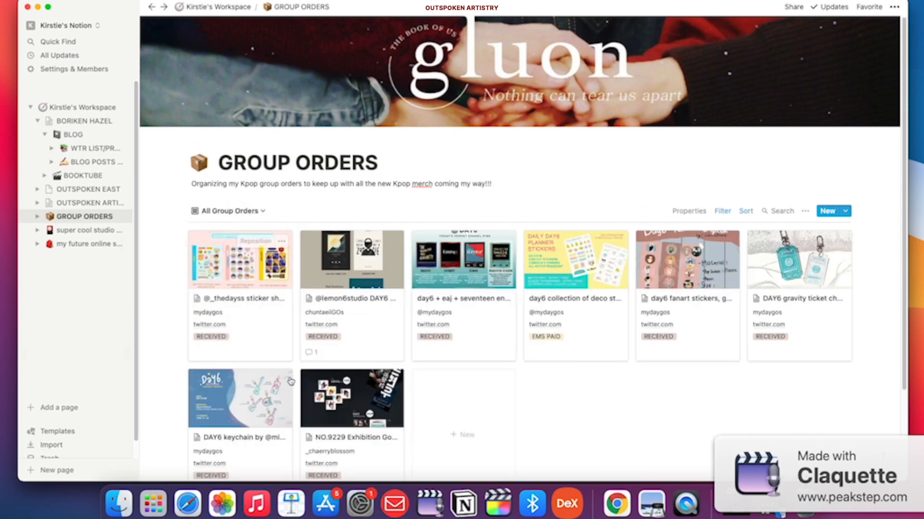
{"action": "scroll", "coordinate": [615, 402], "scroll_direction": "down", "scroll_amount": 1}
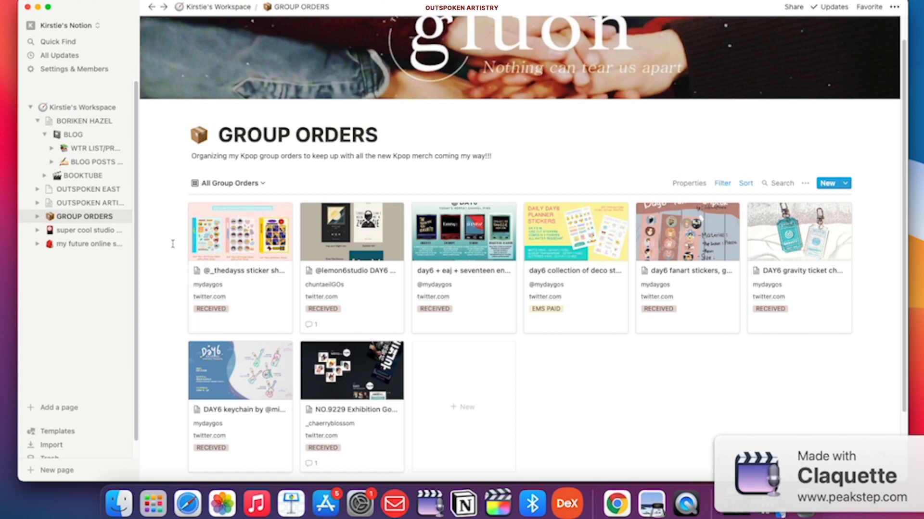
{"action": "left_click", "coordinate": [239, 275]}
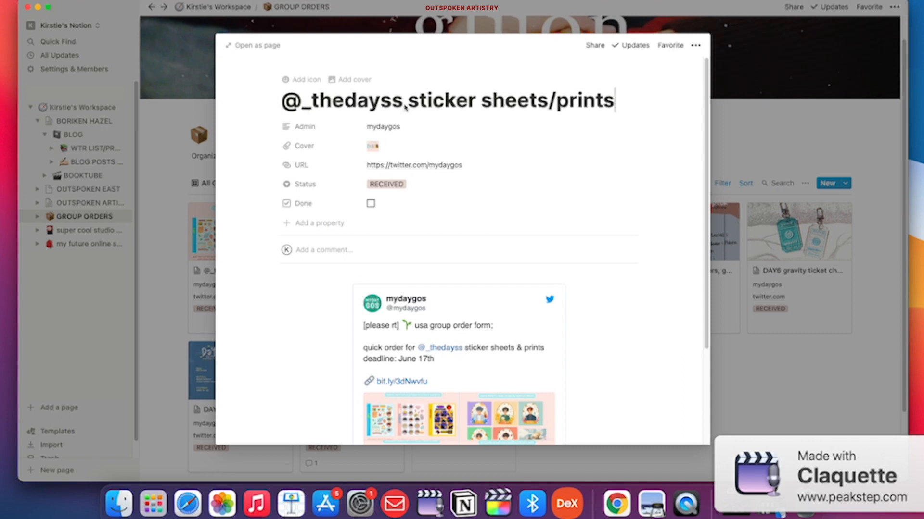
{"action": "left_click", "coordinate": [660, 104]}
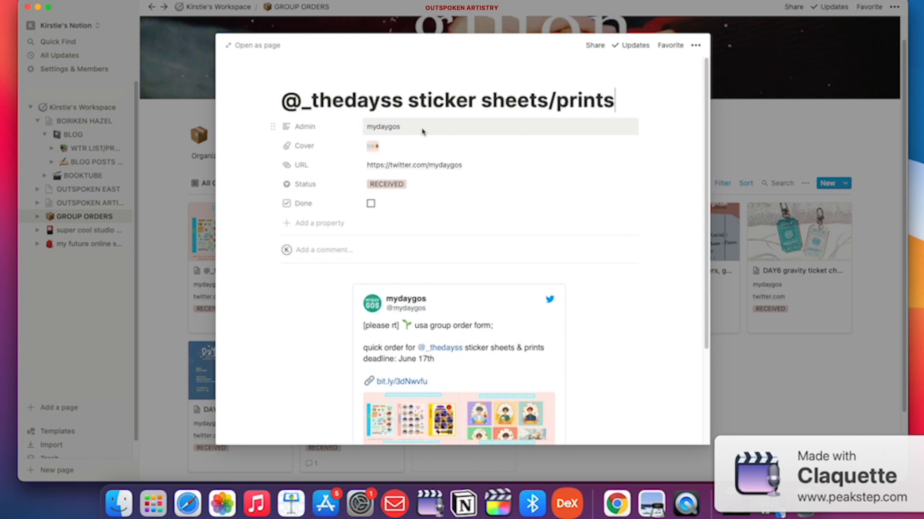
{"action": "left_click", "coordinate": [668, 128]}
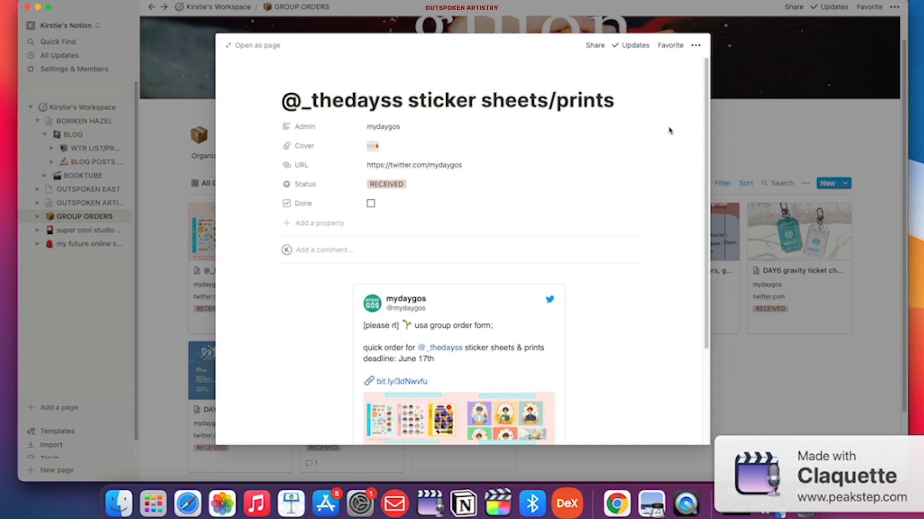
Preview the order's cover image at full size and view the upload options for adding a file to the Cover property.
{"action": "left_click", "coordinate": [372, 147]}
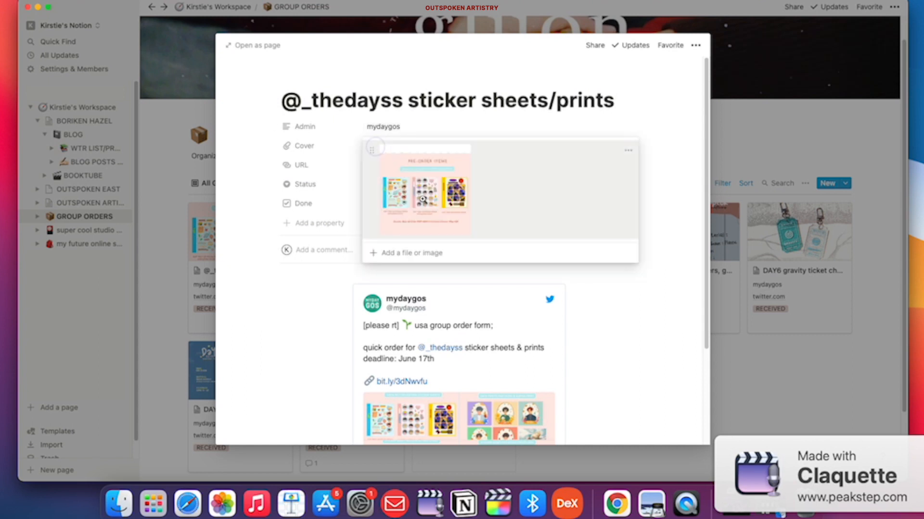
{"action": "left_click", "coordinate": [422, 198]}
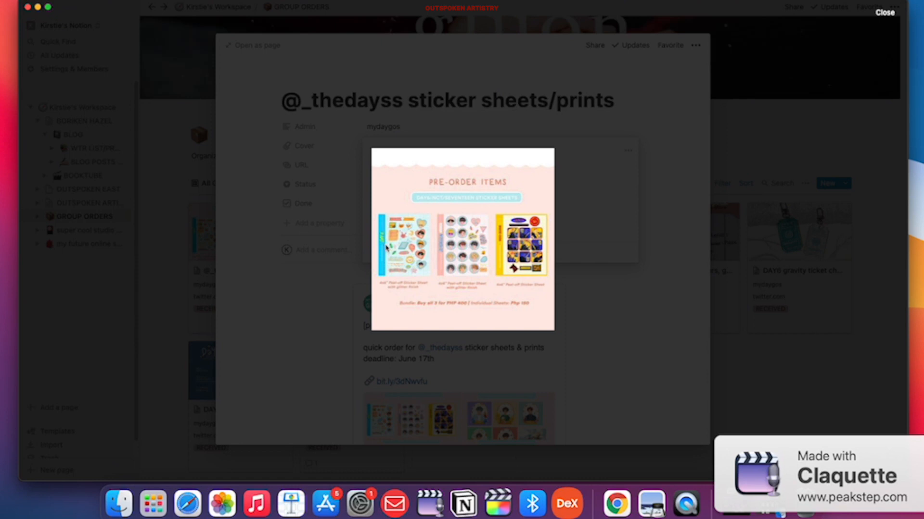
{"action": "left_click", "coordinate": [659, 202]}
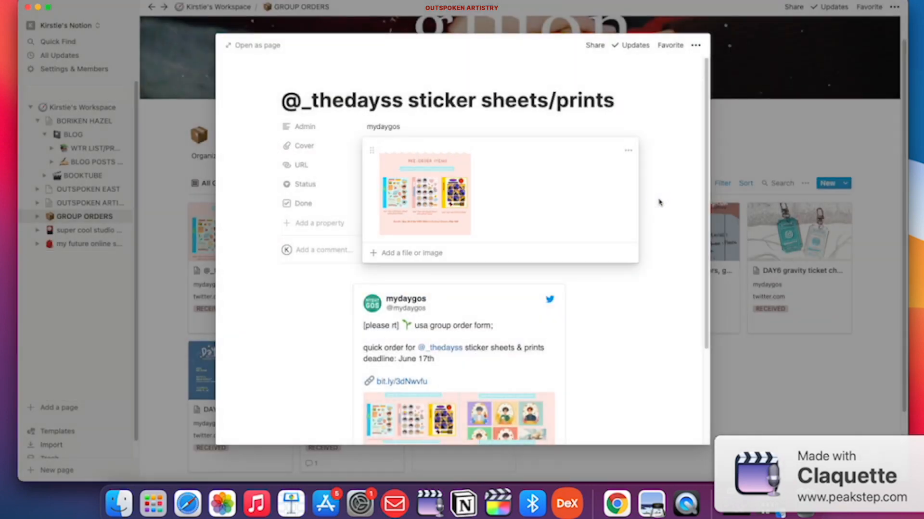
{"action": "left_click", "coordinate": [659, 202]}
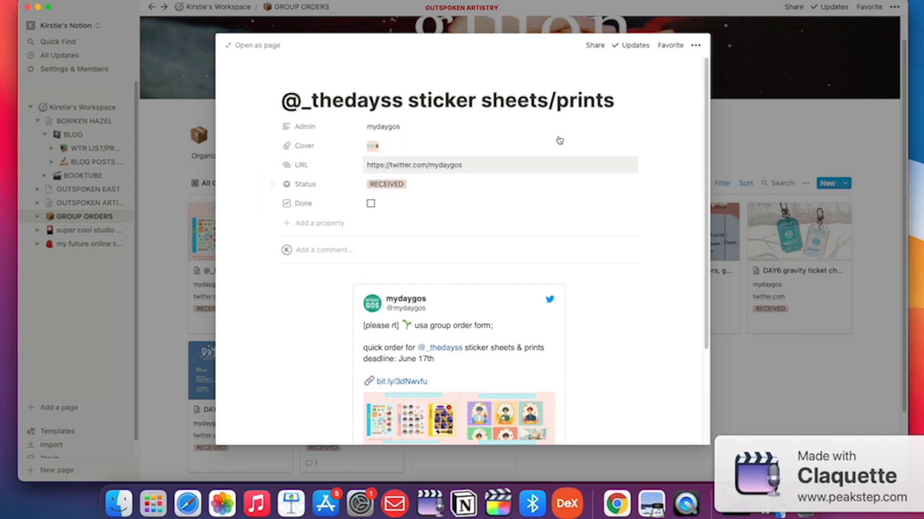
{"action": "left_click", "coordinate": [373, 149]}
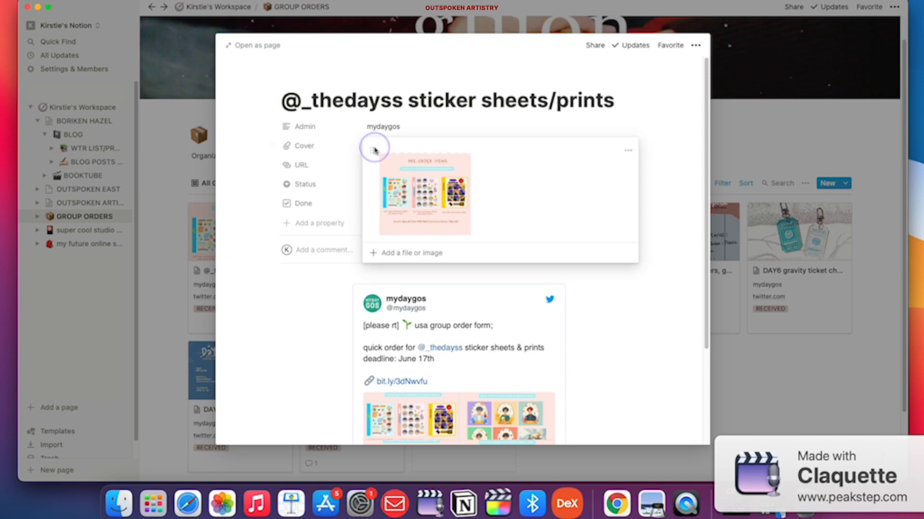
{"action": "left_click", "coordinate": [403, 254]}
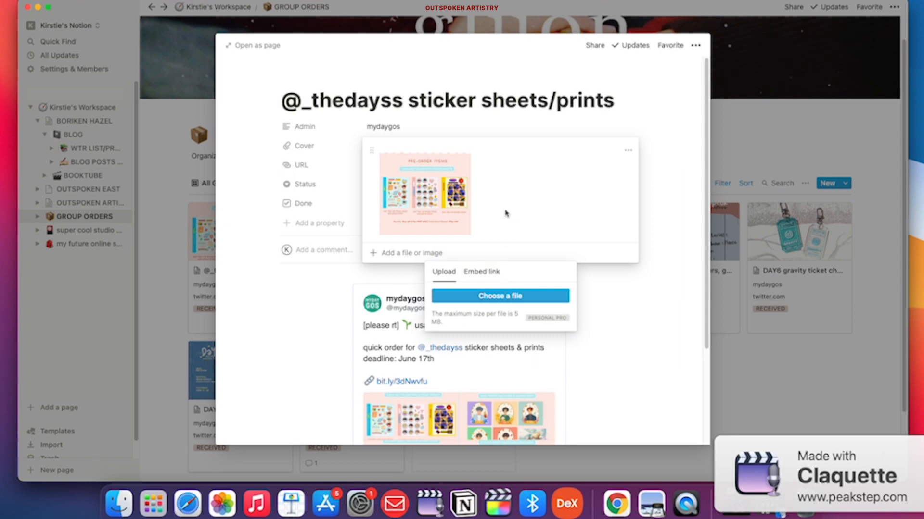
{"action": "left_click", "coordinate": [660, 233]}
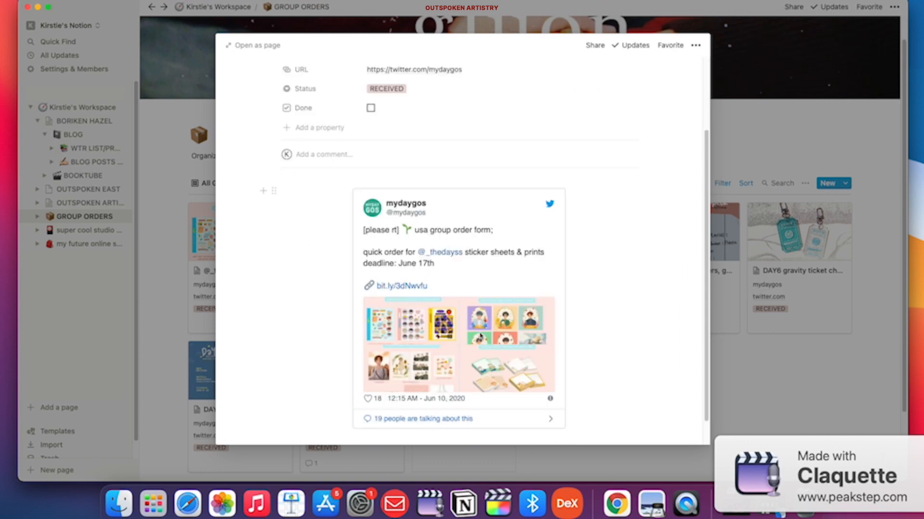
Set the sticker sheets/prints order's Status to Form Filled and 1st Payment.
{"action": "scroll", "coordinate": [398, 106], "scroll_direction": "up", "scroll_amount": 3}
{"action": "scroll", "coordinate": [406, 169], "scroll_direction": "down", "scroll_amount": 3}
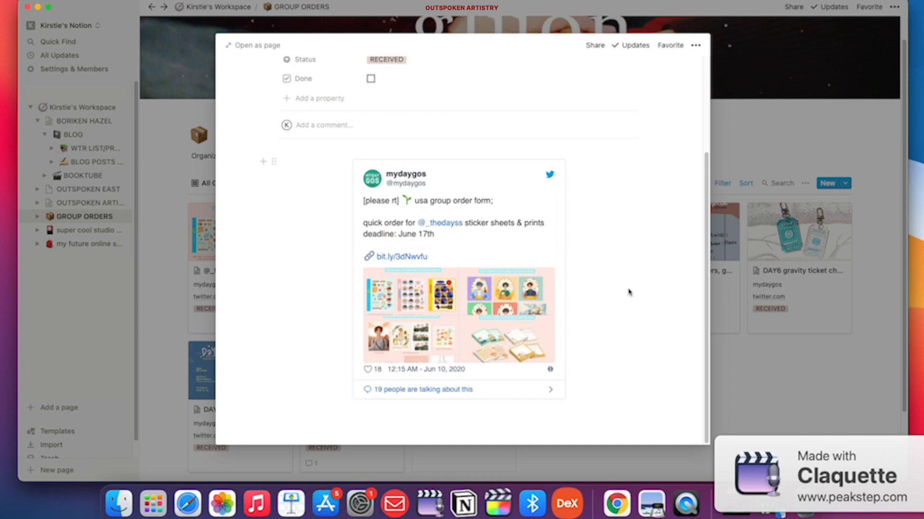
{"action": "scroll", "coordinate": [627, 292], "scroll_direction": "up", "scroll_amount": 2}
{"action": "scroll", "coordinate": [627, 293], "scroll_direction": "up", "scroll_amount": 1}
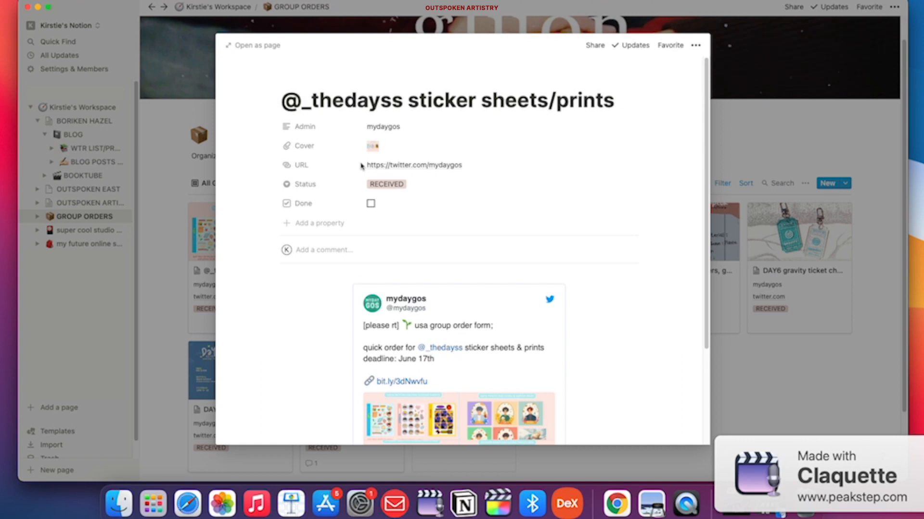
{"action": "left_click", "coordinate": [404, 186]}
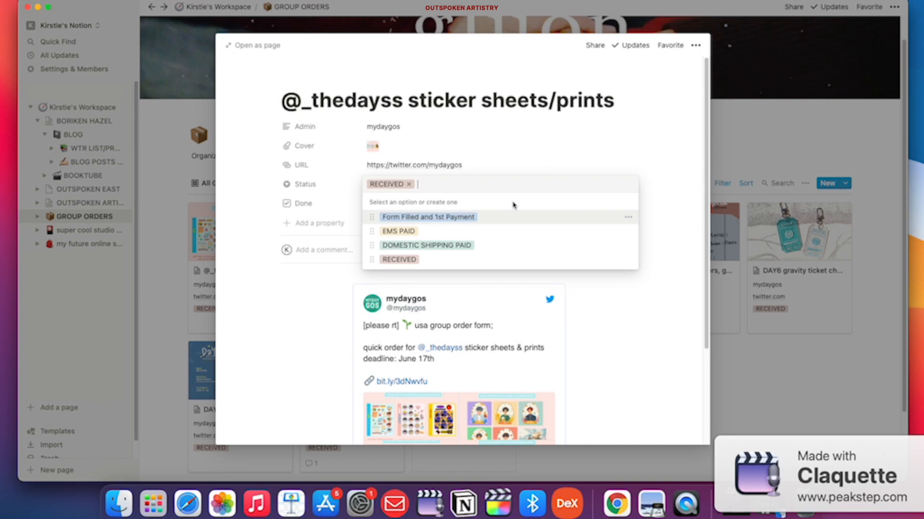
{"action": "left_click", "coordinate": [473, 219]}
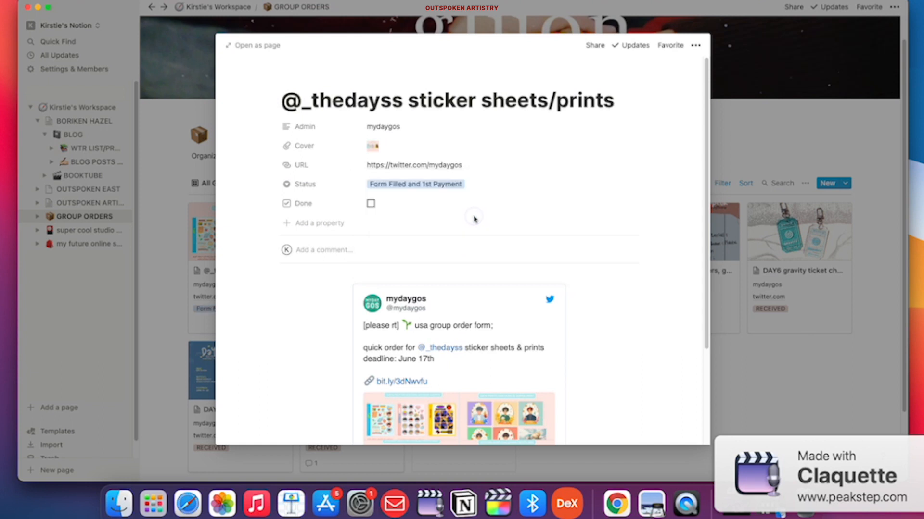
Set the sticker sheets/prints order's Status to RECEIVED.
{"action": "left_click", "coordinate": [440, 186]}
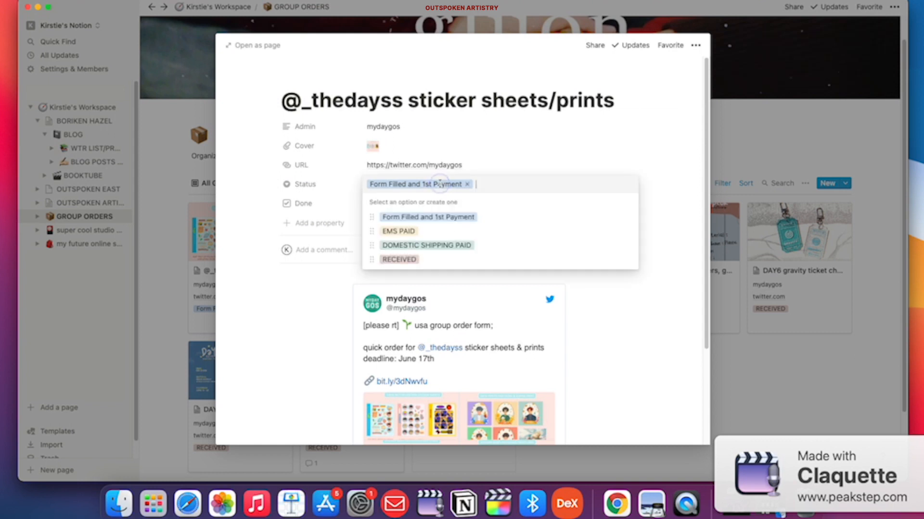
{"action": "left_click", "coordinate": [414, 262]}
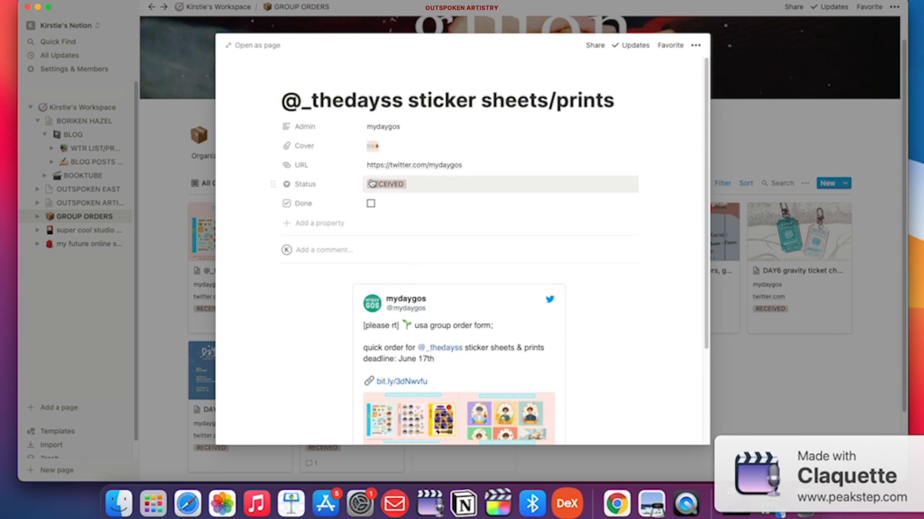
{"action": "left_click", "coordinate": [667, 258]}
Review the embedded group order tweet in the sticker sheets/prints card and close the card.
{"action": "scroll", "coordinate": [667, 258], "scroll_direction": "down", "scroll_amount": 3}
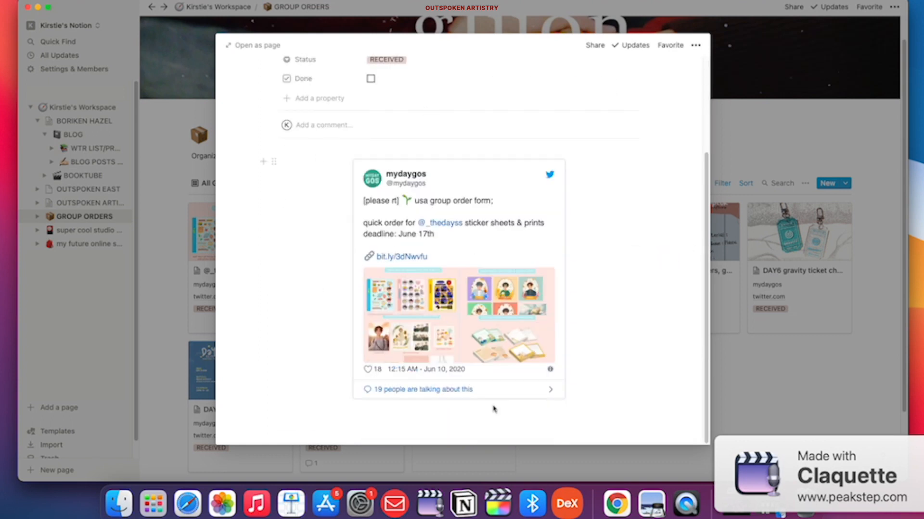
{"action": "scroll", "coordinate": [602, 400], "scroll_direction": "up", "scroll_amount": 1}
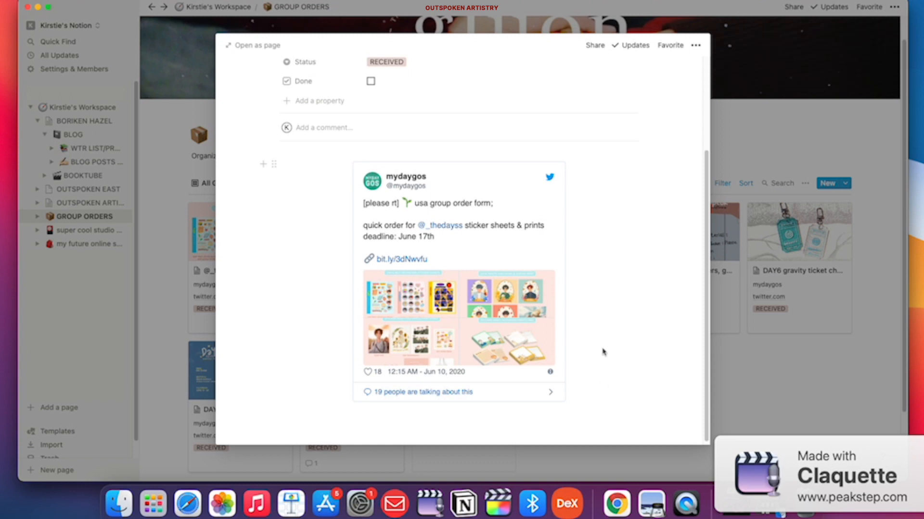
{"action": "scroll", "coordinate": [603, 355], "scroll_direction": "up", "scroll_amount": 5}
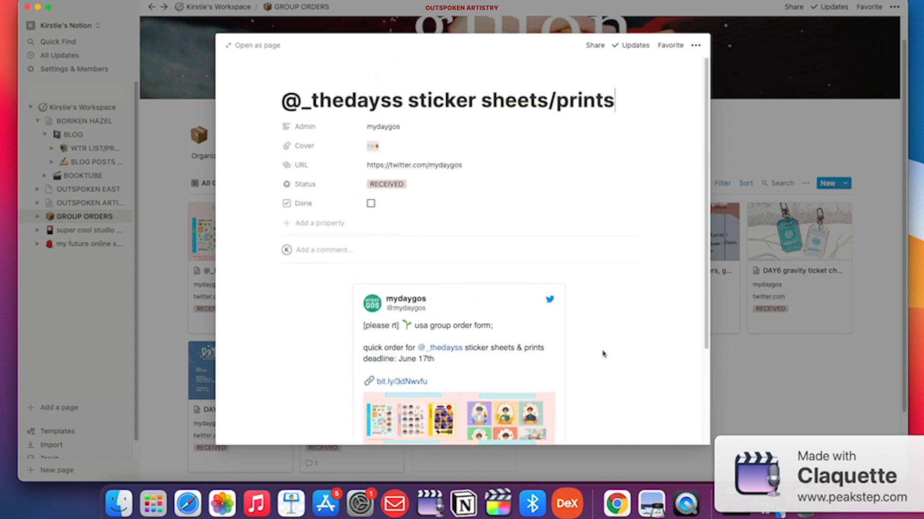
{"action": "left_click", "coordinate": [759, 422]}
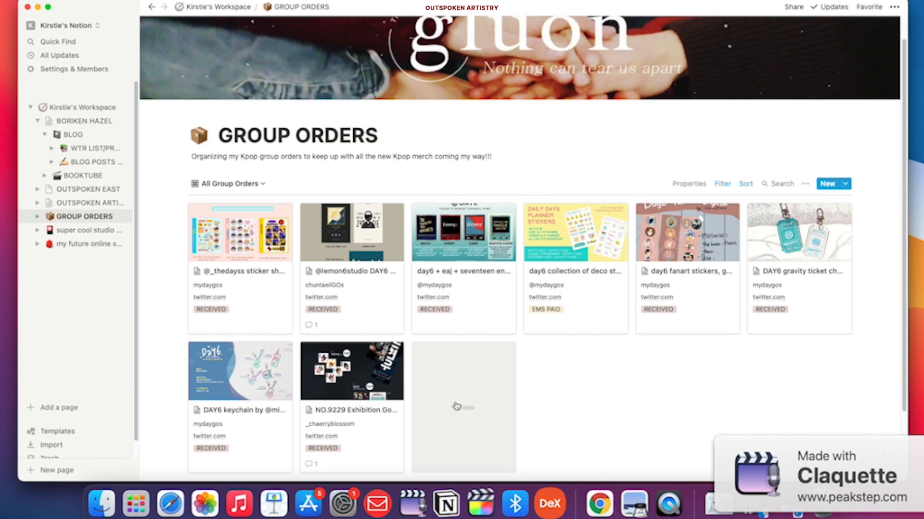
Add a new card to the Group Orders gallery and switch to the mydaygos group order tweet in Safari.
{"action": "left_click", "coordinate": [488, 378]}
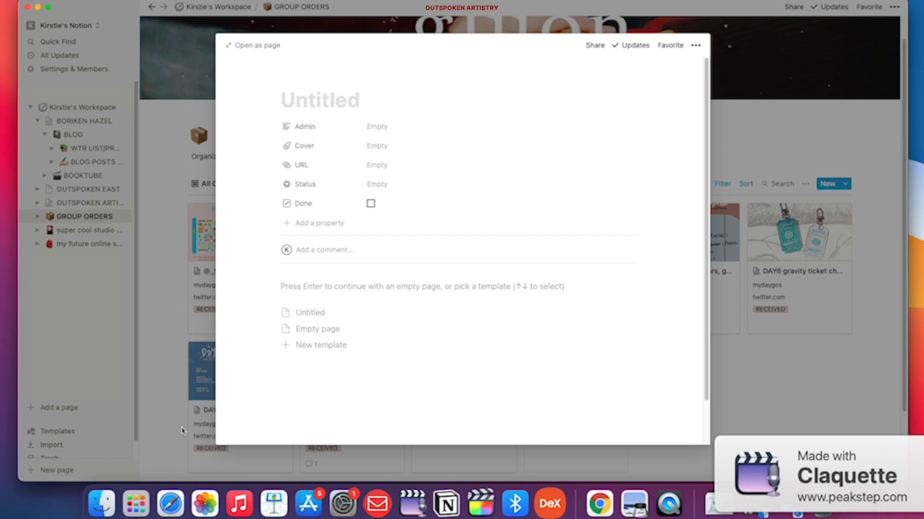
{"action": "left_click", "coordinate": [170, 513]}
{"action": "left_click", "coordinate": [208, 322]}
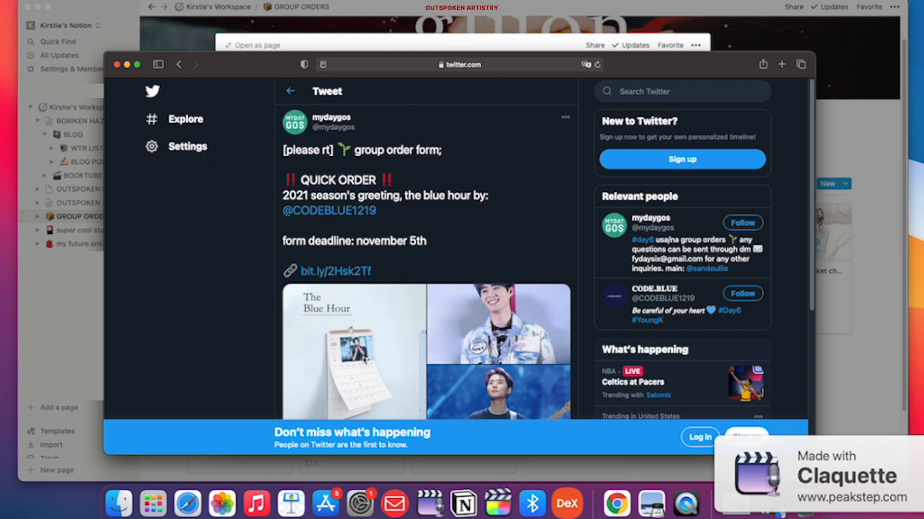
Save the tweet's The Blue Hour calendar image to Downloads and return to the tweet.
{"action": "left_click", "coordinate": [349, 343]}
{"action": "right_click", "coordinate": [377, 255]}
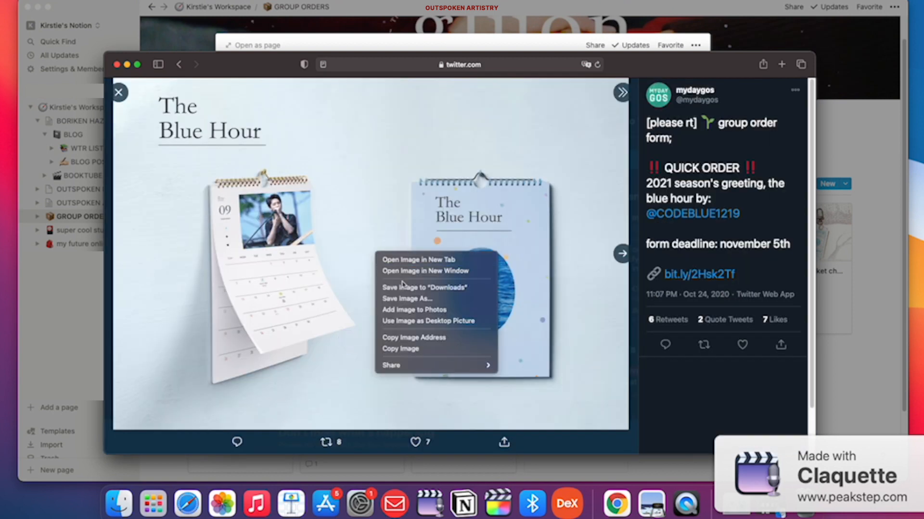
{"action": "left_click", "coordinate": [401, 287]}
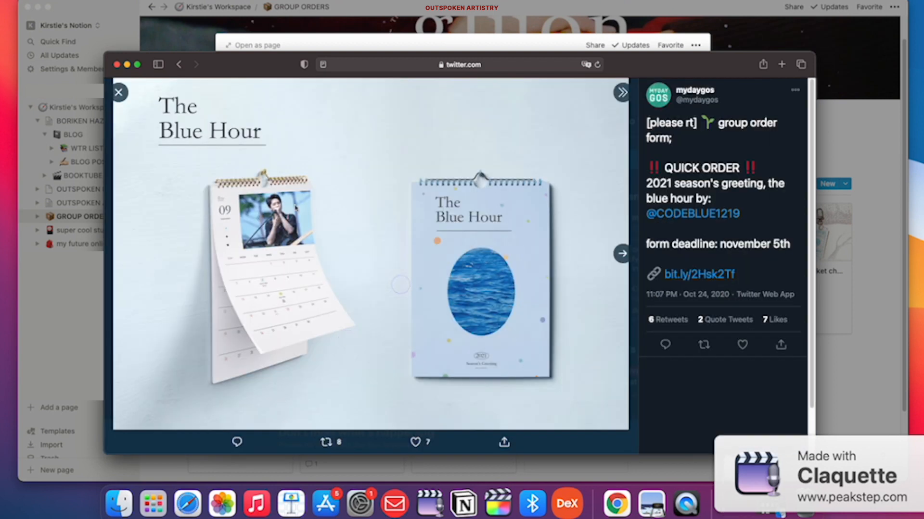
{"action": "left_click", "coordinate": [118, 93]}
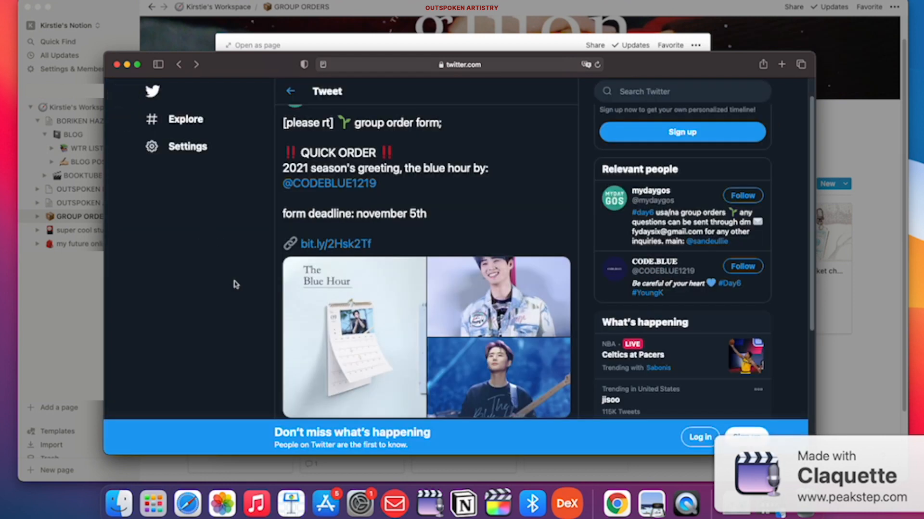
{"action": "scroll", "coordinate": [234, 284], "scroll_direction": "up", "scroll_amount": 1}
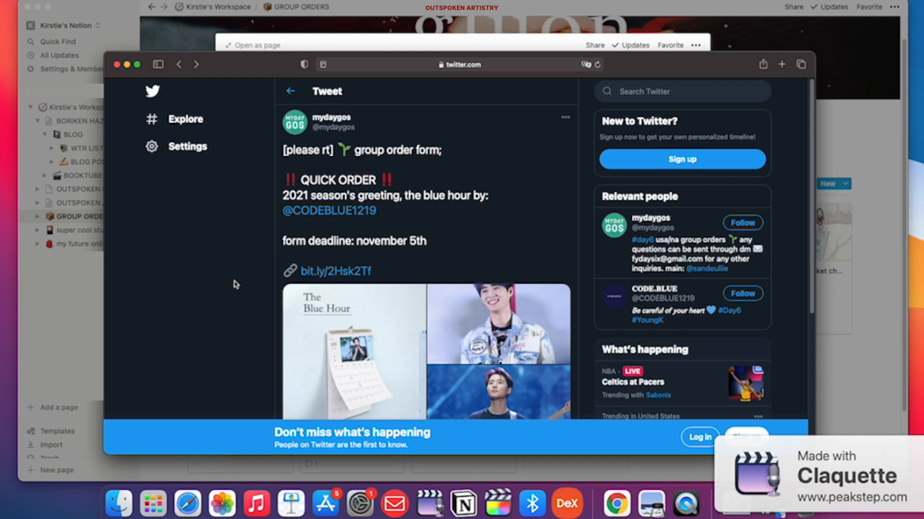
Copy "2021 code blue season's greeting: the blue hour" from the tweet's linked order form and paste it as the new Notion card's title.
{"action": "left_click", "coordinate": [358, 271]}
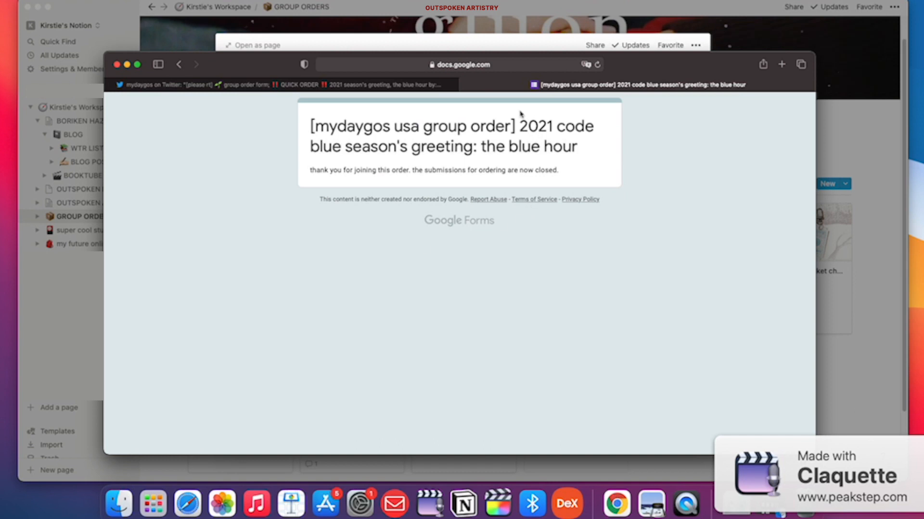
{"action": "left_click_drag", "start_coordinate": [520, 127], "coordinate": [594, 149]}
{"action": "key", "text": "super+c"}
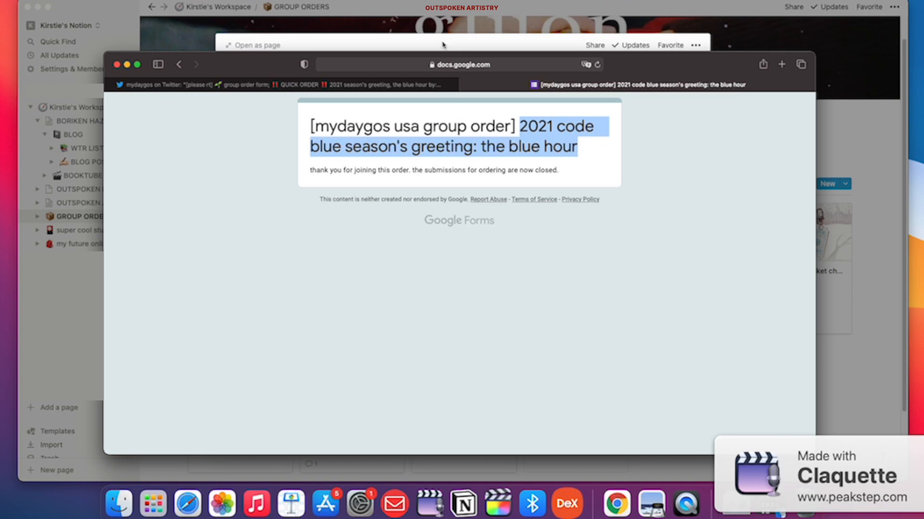
{"action": "left_click", "coordinate": [555, 153]}
{"action": "left_click_drag", "start_coordinate": [579, 149], "coordinate": [527, 127]}
{"action": "left_click", "coordinate": [507, 42]}
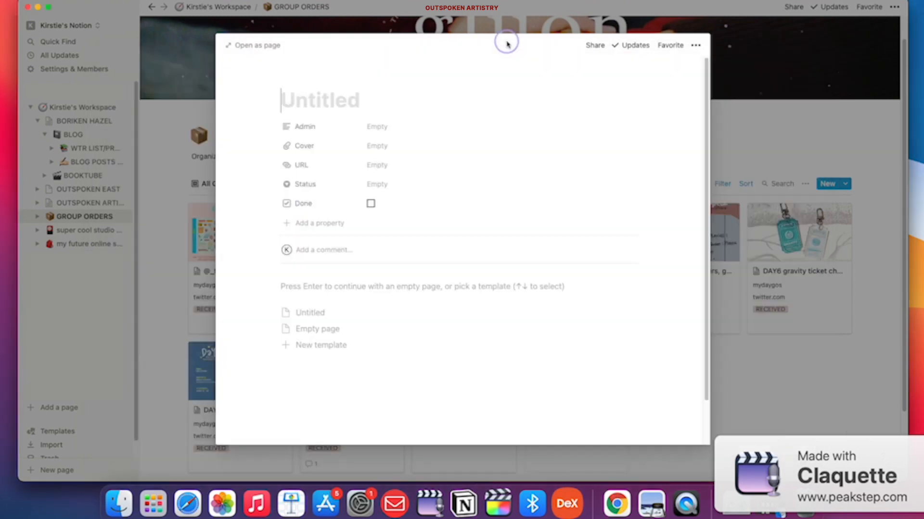
{"action": "left_click", "coordinate": [317, 103]}
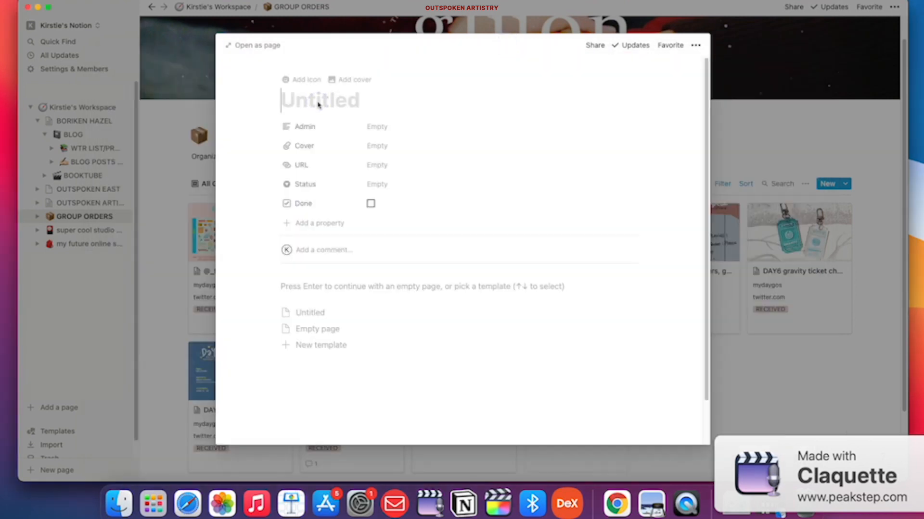
{"action": "key", "text": "super+v"}
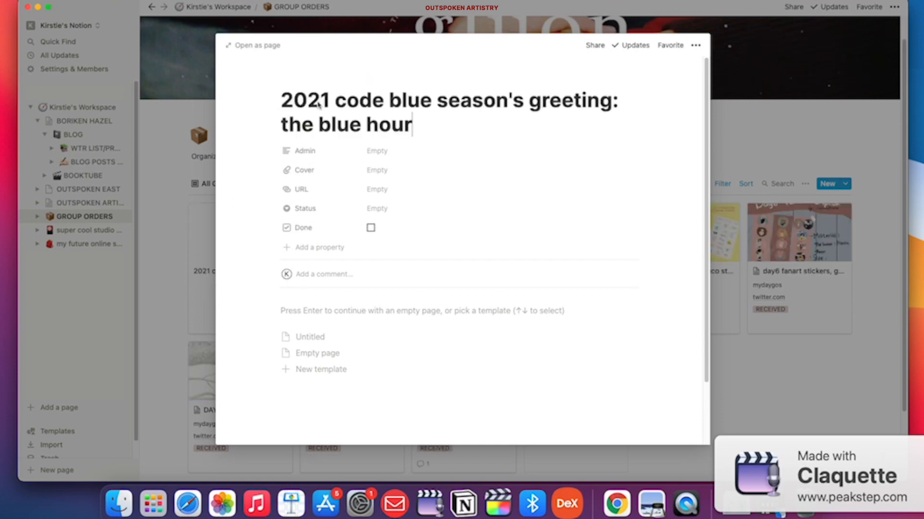
{"action": "left_click", "coordinate": [254, 189]}
{"action": "left_click", "coordinate": [409, 153]}
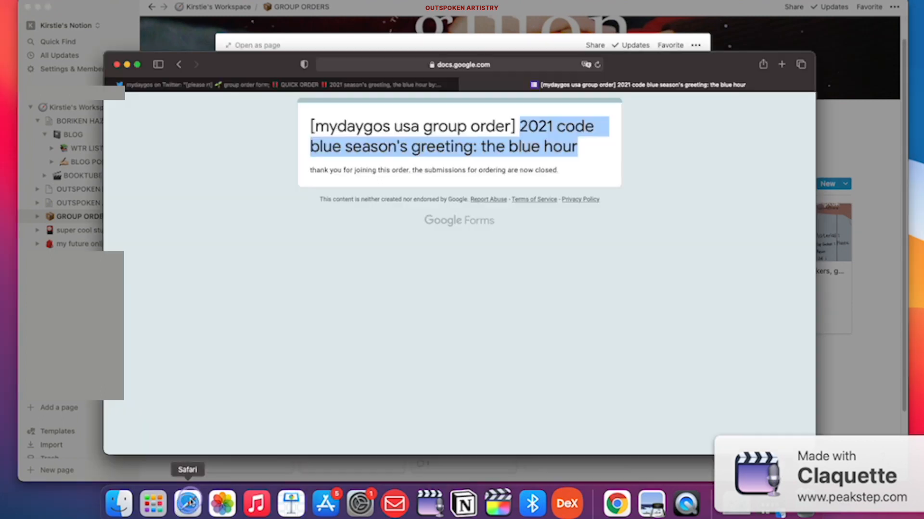
{"action": "left_click", "coordinate": [188, 501]}
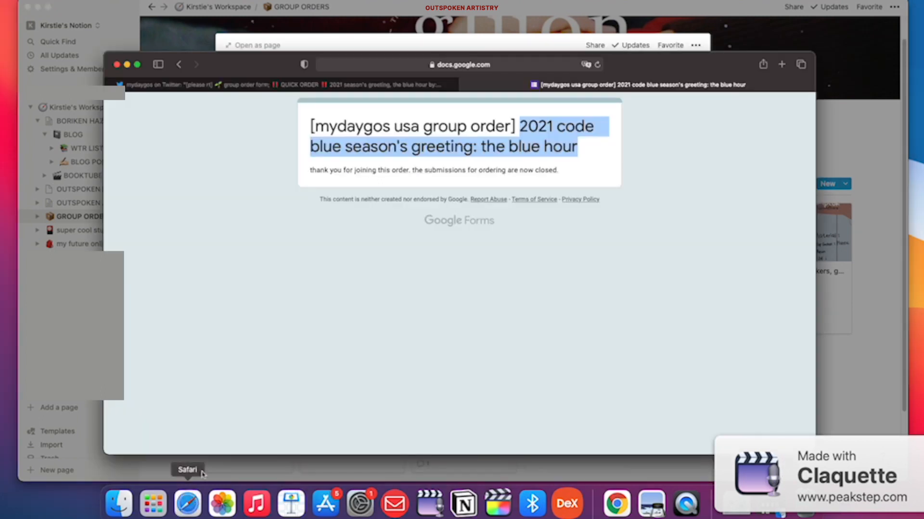
{"action": "left_click", "coordinate": [464, 85]}
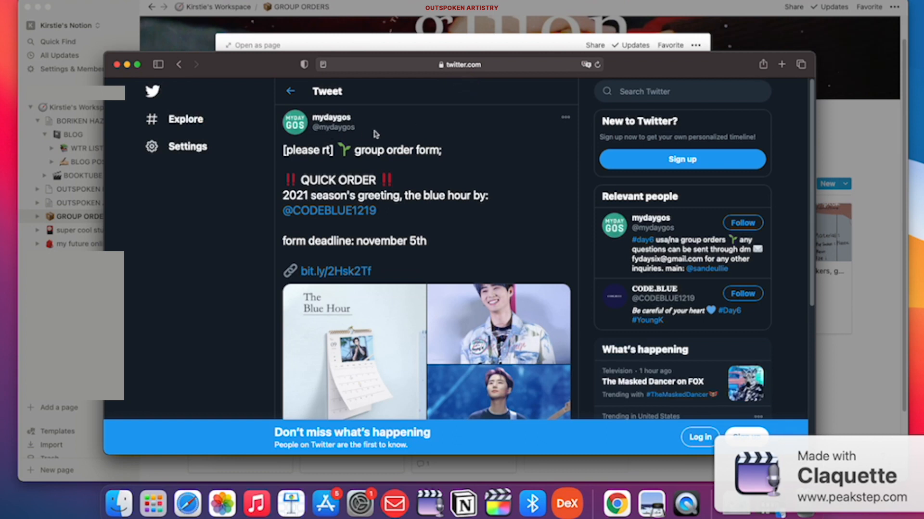
{"action": "left_click", "coordinate": [406, 38]}
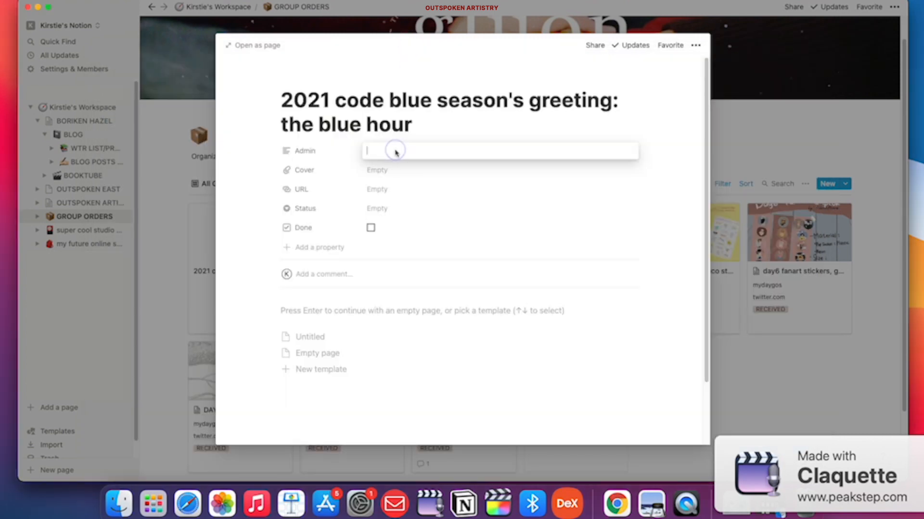
{"action": "type", "text": "mydaygos"}
Upload the saved The Blue Hour calendar image from Downloads to the card's Cover property.
{"action": "left_click", "coordinate": [383, 171]}
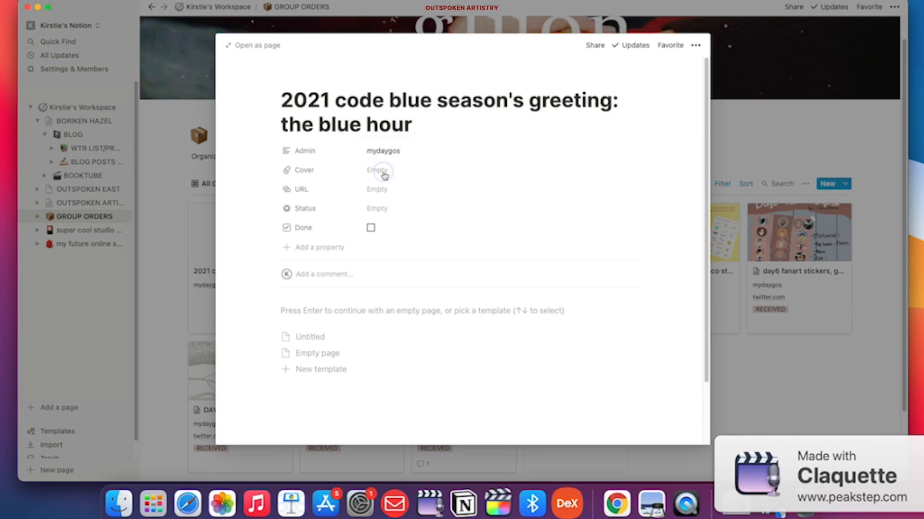
{"action": "left_click", "coordinate": [383, 172]}
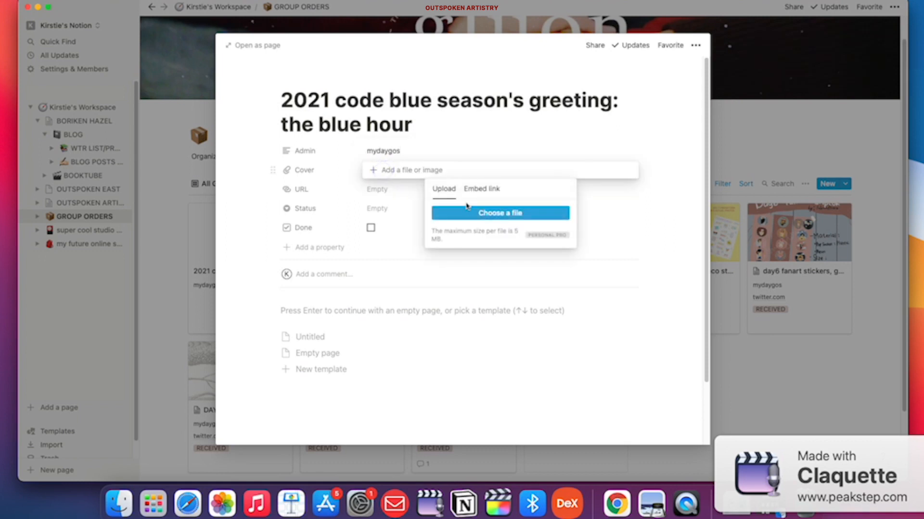
{"action": "left_click", "coordinate": [473, 215]}
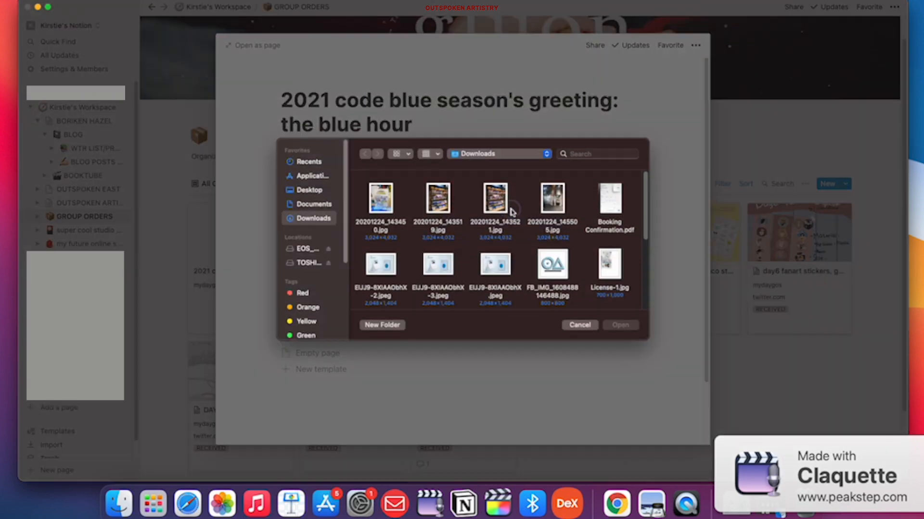
{"action": "left_click", "coordinate": [380, 269]}
{"action": "left_click", "coordinate": [623, 325]}
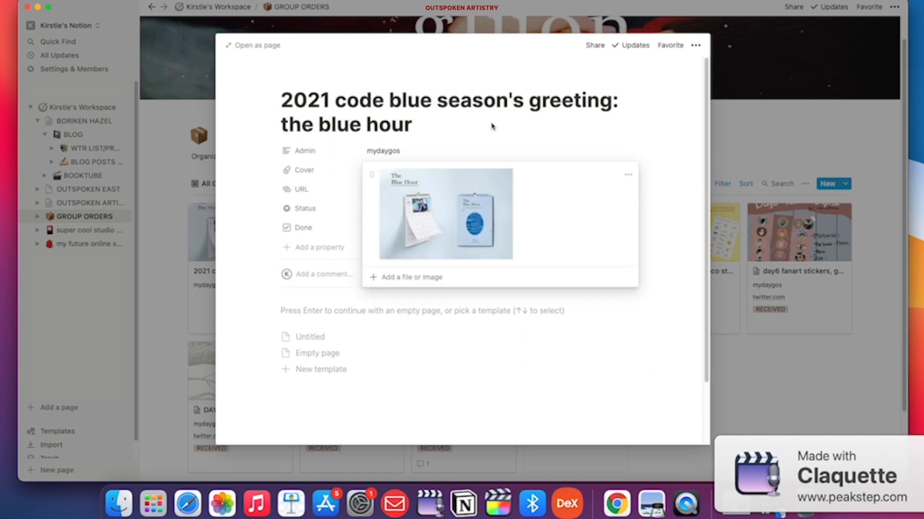
{"action": "left_click", "coordinate": [491, 124]}
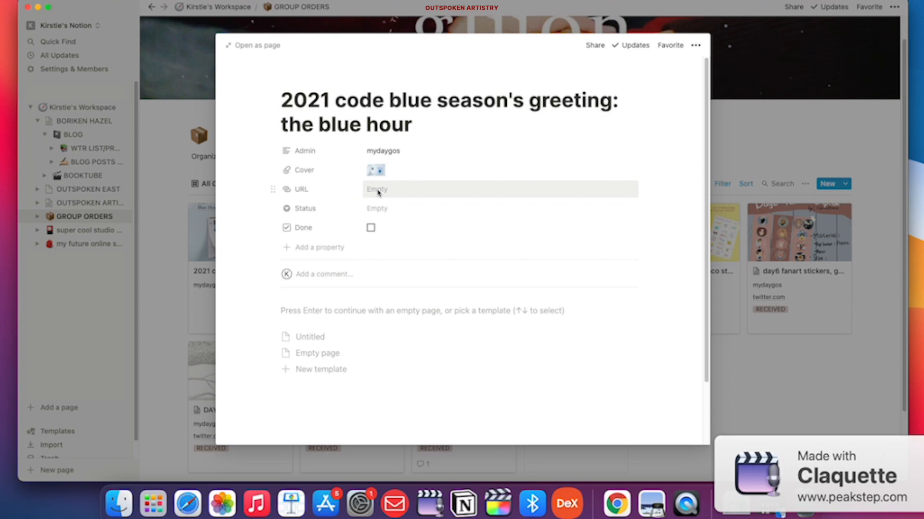
{"action": "left_click", "coordinate": [412, 190]}
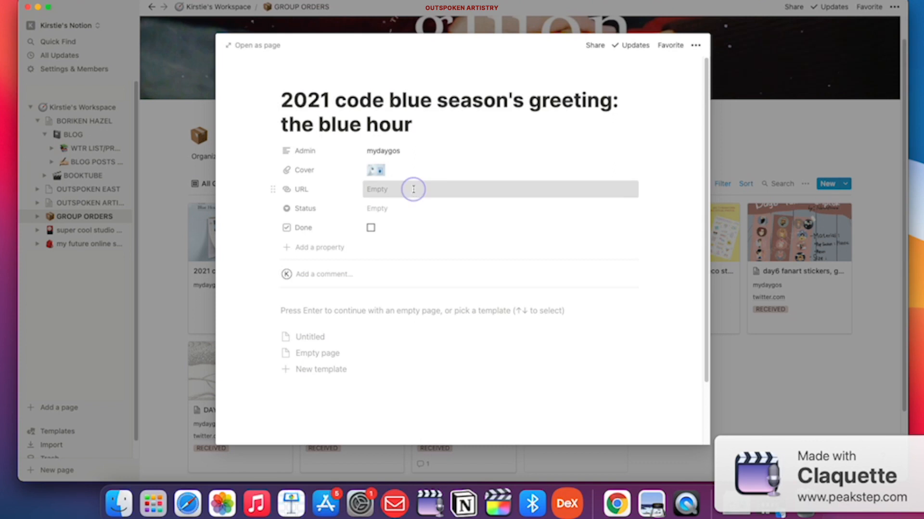
{"action": "left_click", "coordinate": [187, 504]}
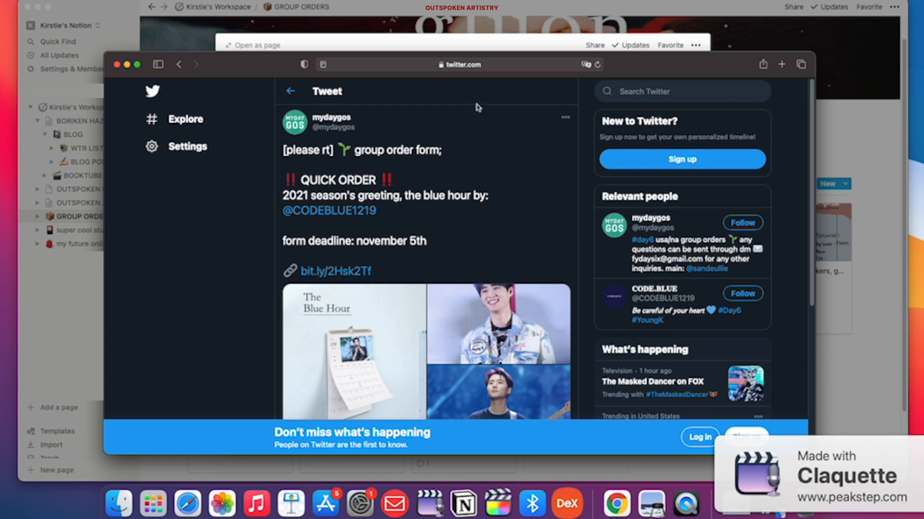
{"action": "left_click", "coordinate": [563, 120]}
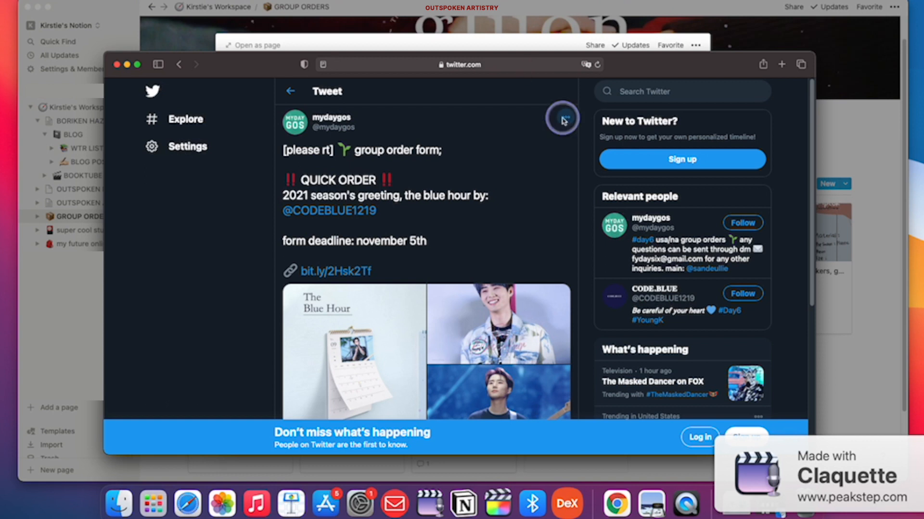
{"action": "left_click", "coordinate": [538, 104]}
{"action": "left_click", "coordinate": [520, 63]}
{"action": "key", "text": "super+c"}
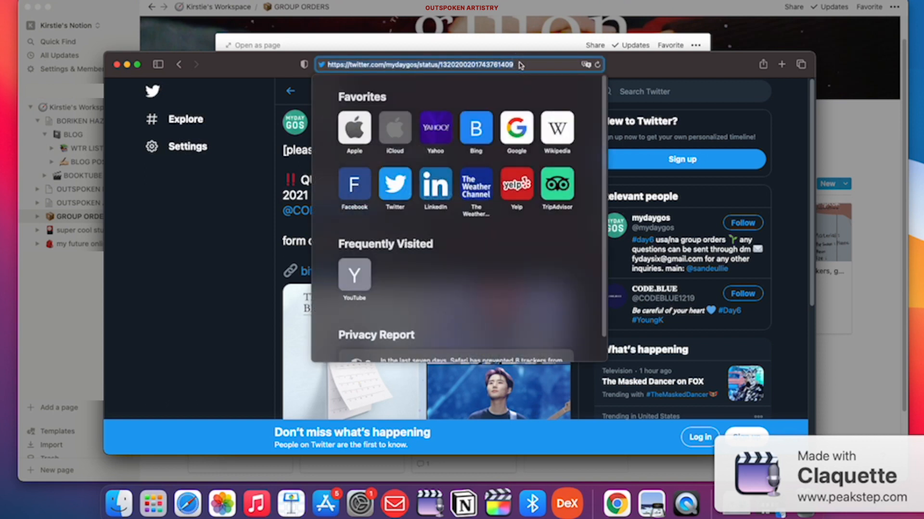
{"action": "left_click", "coordinate": [524, 42]}
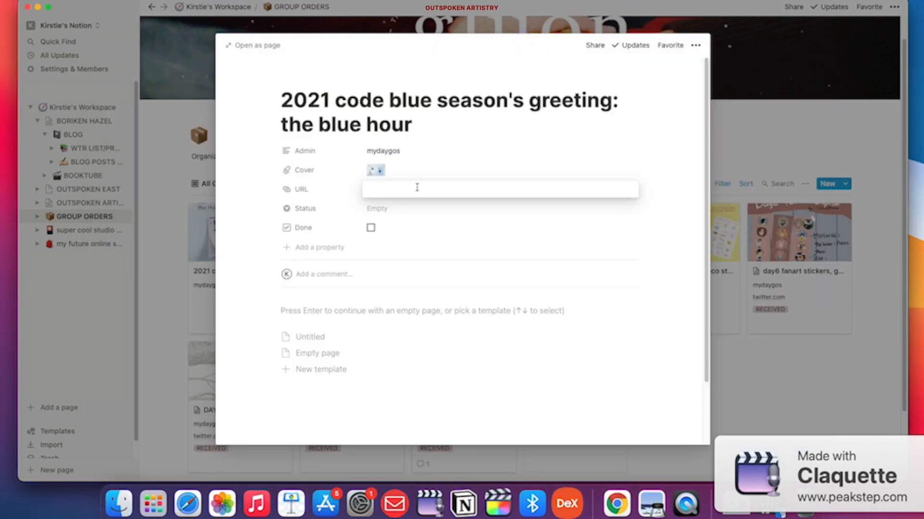
{"action": "key", "text": "super+v"}
Set the new blue hour card's Status to Form Filled and 1st Payment.
{"action": "left_click", "coordinate": [422, 206]}
{"action": "left_click", "coordinate": [389, 215]}
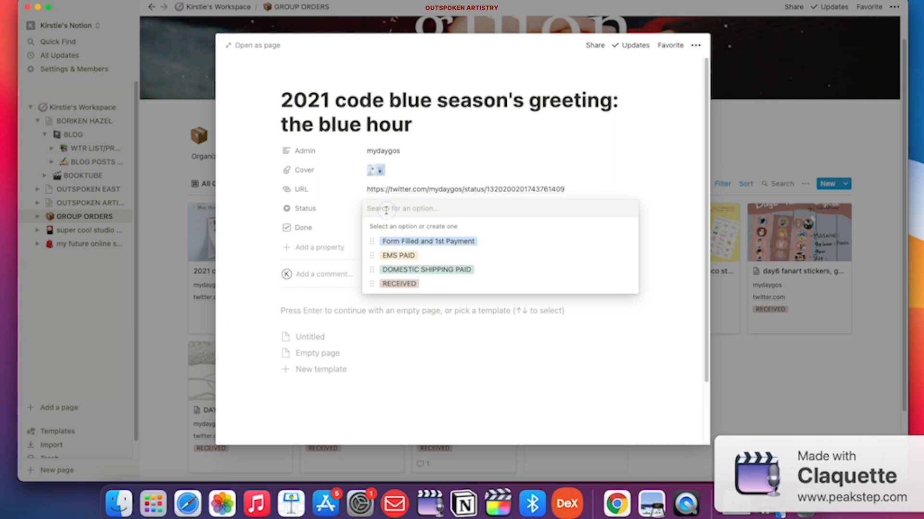
{"action": "left_click", "coordinate": [436, 245]}
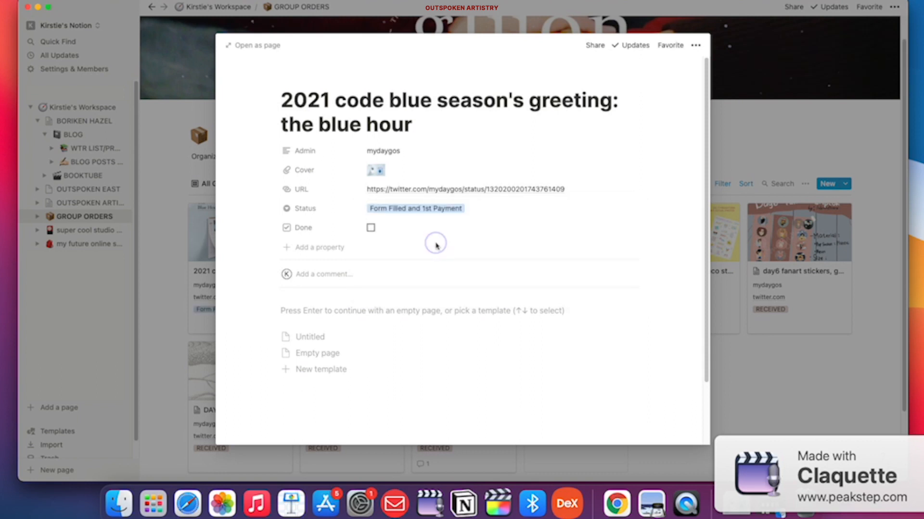
Start an empty page body in the 2021 code blue season's greeting: the blue hour card.
{"action": "left_click", "coordinate": [342, 312]}
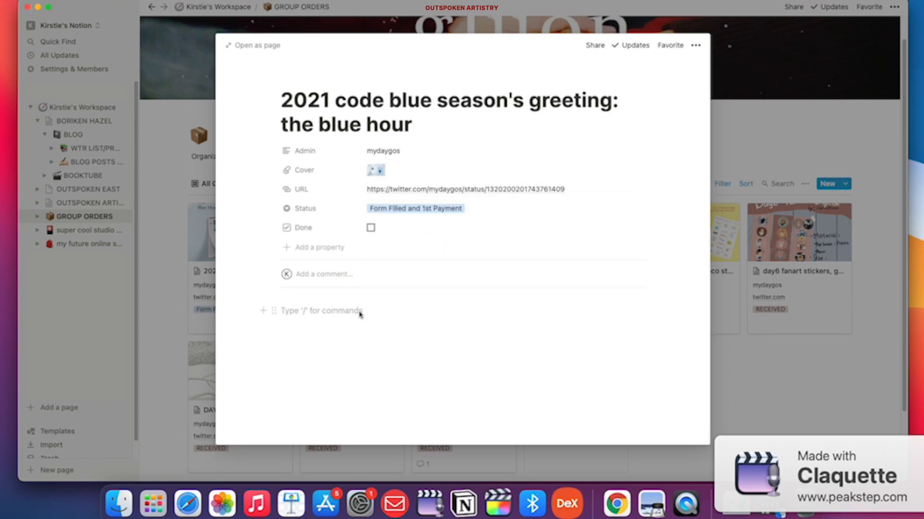
{"action": "left_click", "coordinate": [360, 314]}
{"action": "left_click", "coordinate": [360, 313]}
{"action": "left_click", "coordinate": [531, 190]}
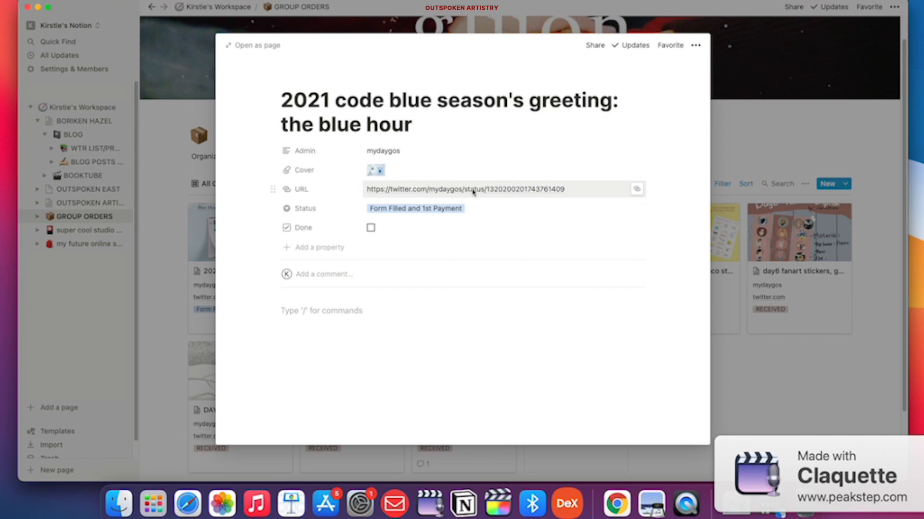
{"action": "left_click", "coordinate": [390, 318]}
{"action": "left_click", "coordinate": [368, 310]}
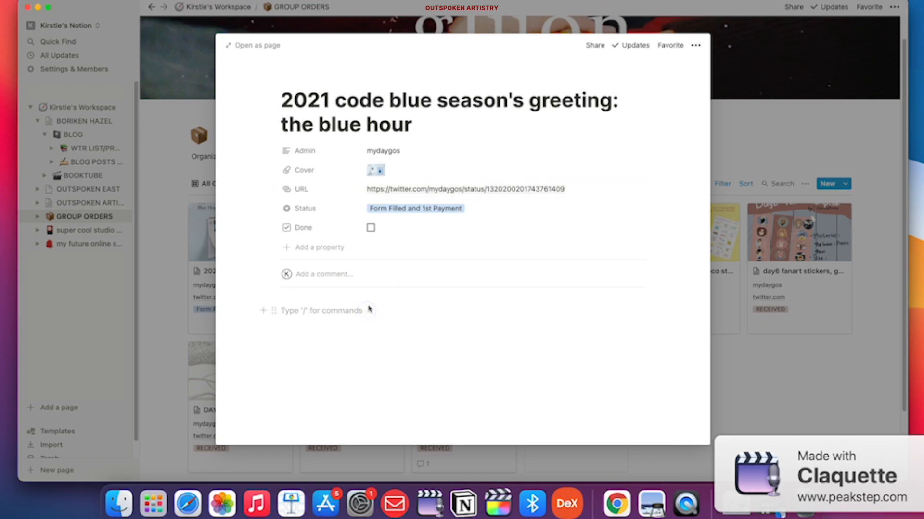
Copy the tweet's address from Safari and embed the tweet in the body of the Notion card using the Embed block.
{"action": "left_click", "coordinate": [191, 505]}
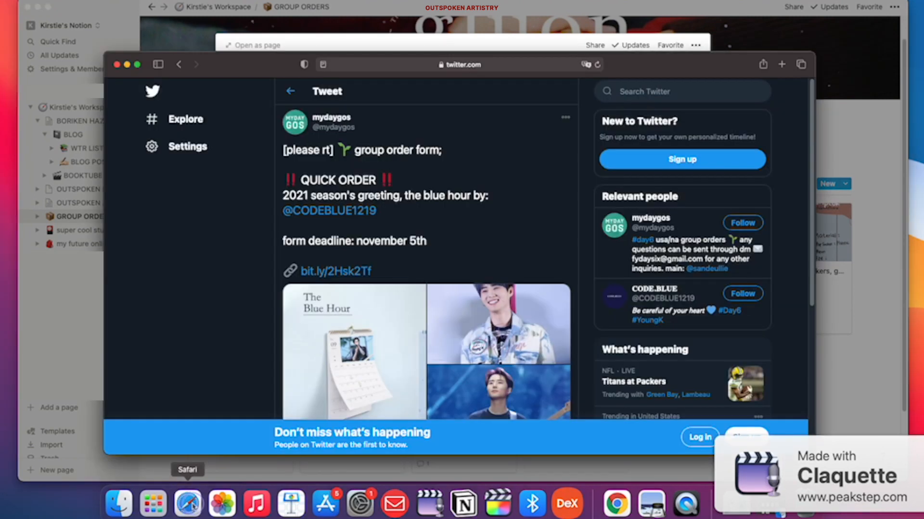
{"action": "left_click", "coordinate": [500, 64]}
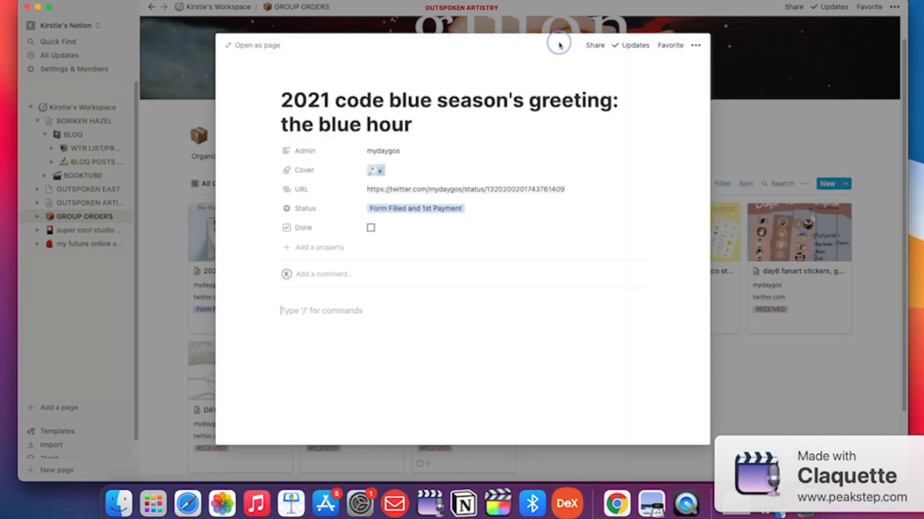
{"action": "left_click", "coordinate": [558, 43]}
{"action": "left_click", "coordinate": [310, 311]}
{"action": "type", "text": "/e"}
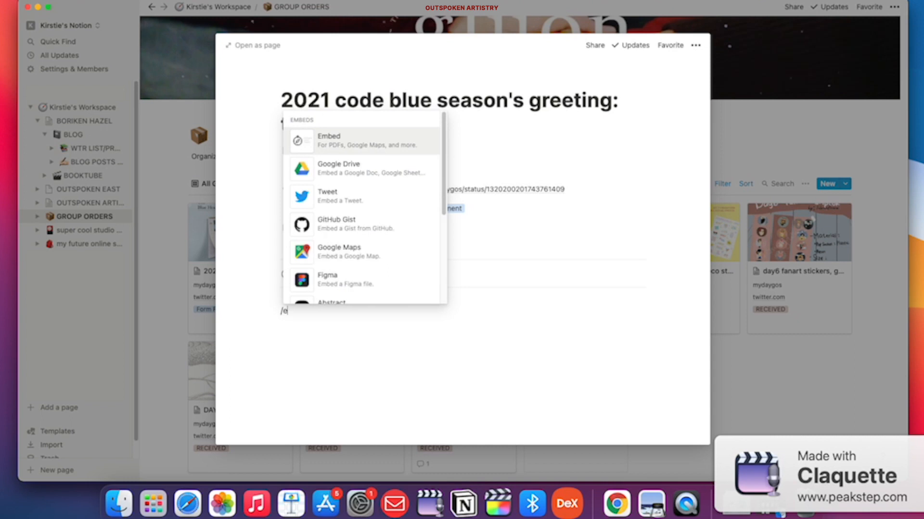
{"action": "left_click", "coordinate": [383, 138]}
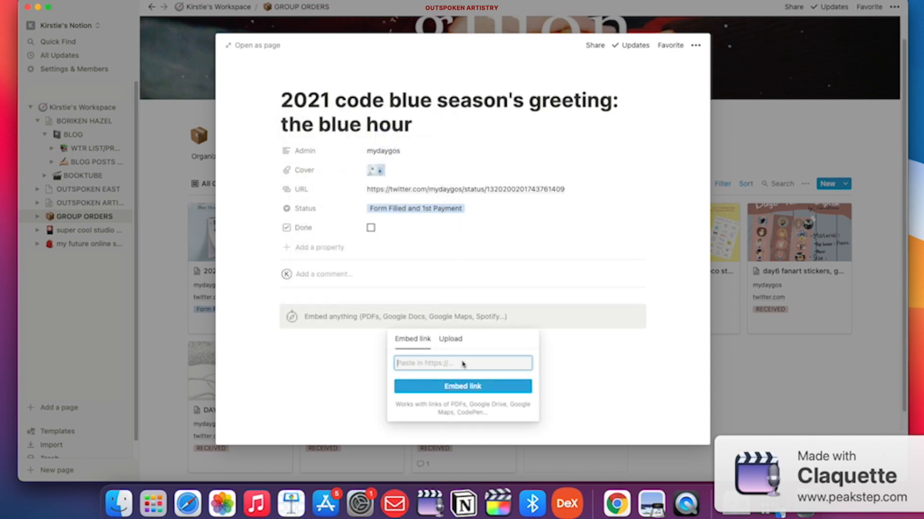
{"action": "key", "text": "super+v"}
{"action": "left_click", "coordinate": [479, 388]}
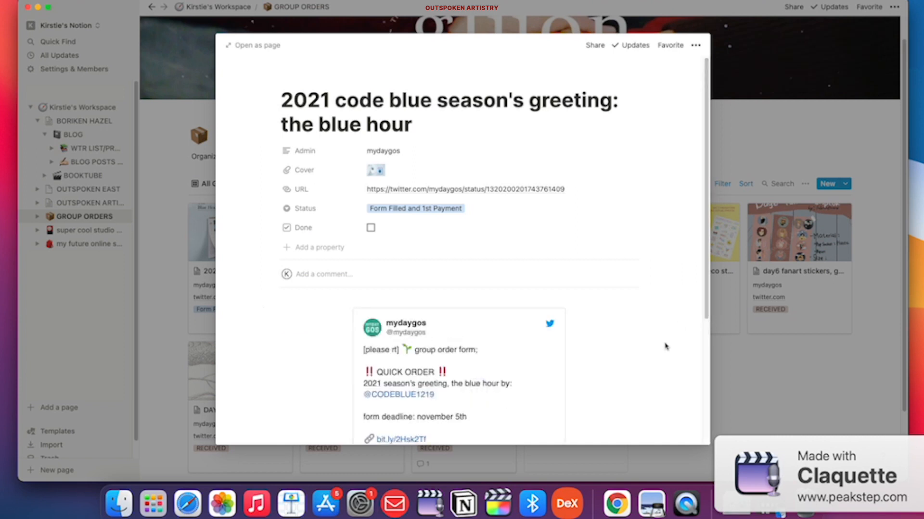
Review the embedded tweet and the card's properties, and close the card.
{"action": "scroll", "coordinate": [665, 346], "scroll_direction": "down", "scroll_amount": 3}
{"action": "scroll", "coordinate": [666, 346], "scroll_direction": "down", "scroll_amount": 2}
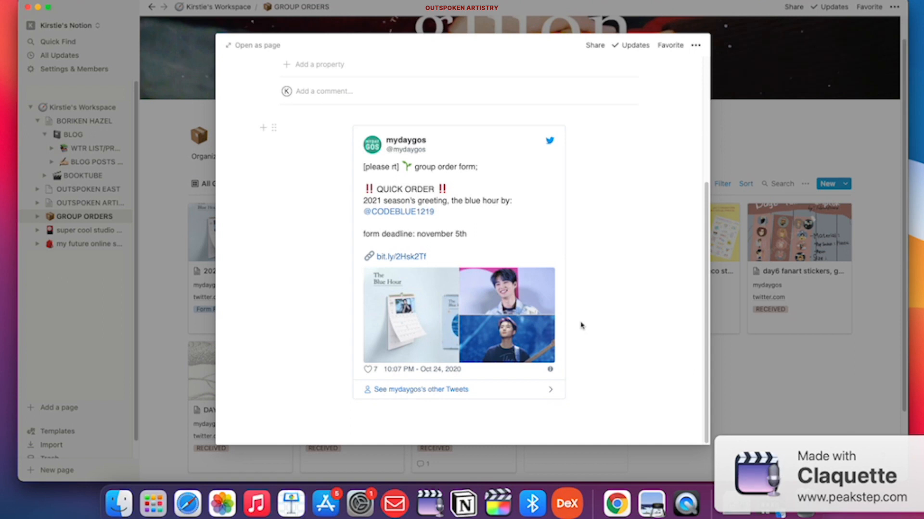
{"action": "scroll", "coordinate": [581, 326], "scroll_direction": "up", "scroll_amount": 5}
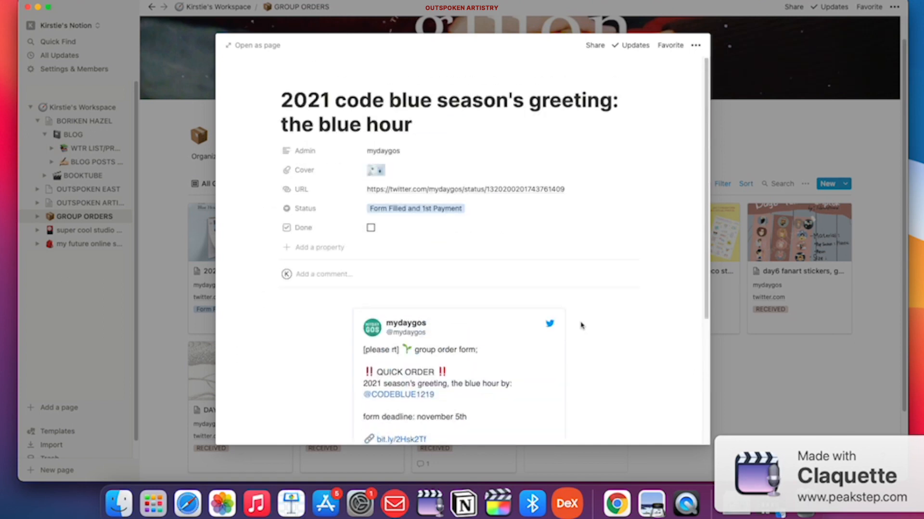
{"action": "scroll", "coordinate": [574, 345], "scroll_direction": "down", "scroll_amount": 5}
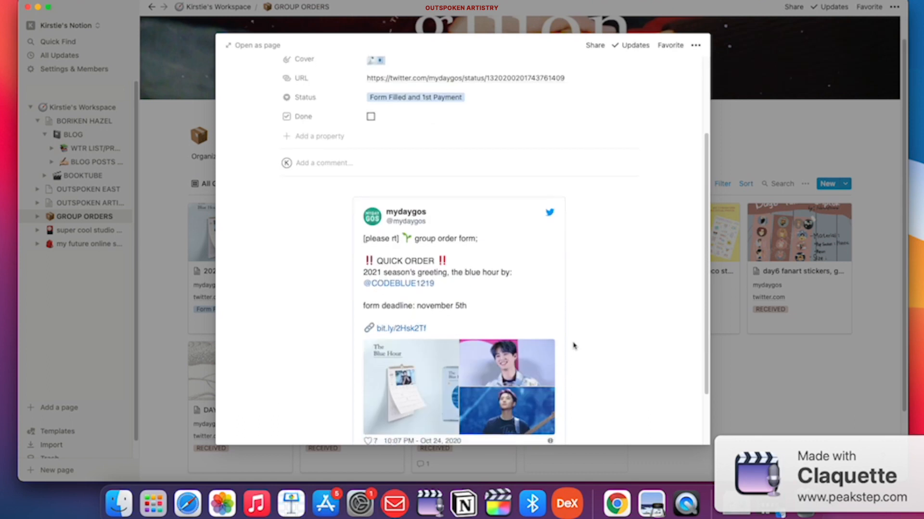
{"action": "scroll", "coordinate": [574, 345], "scroll_direction": "down", "scroll_amount": 3}
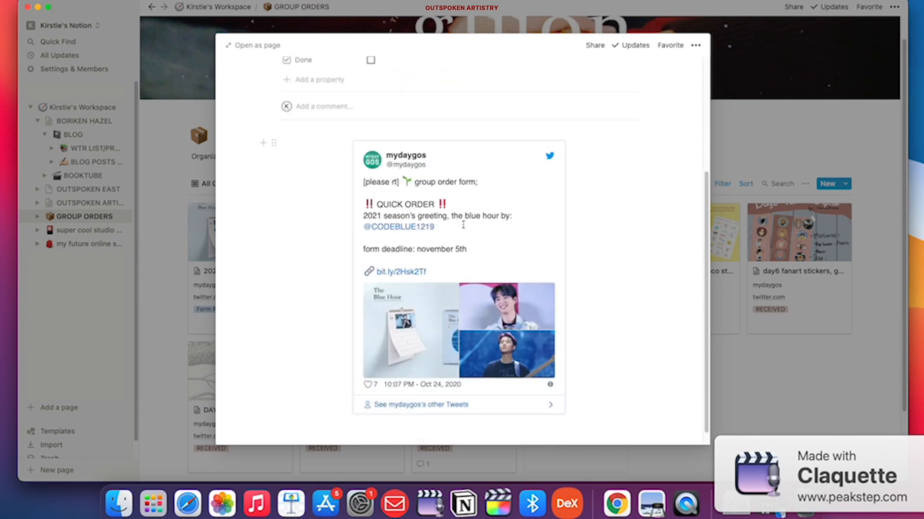
{"action": "scroll", "coordinate": [622, 311], "scroll_direction": "up", "scroll_amount": 8}
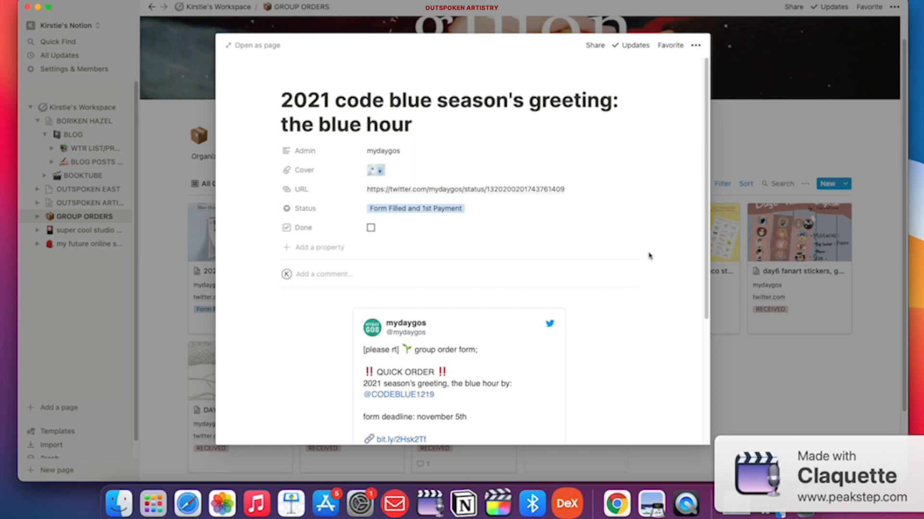
{"action": "scroll", "coordinate": [650, 258], "scroll_direction": "down", "scroll_amount": 4}
{"action": "left_click", "coordinate": [780, 390]}
Switch the GROUP ORDERS database to the Progress view to examine the new card's place by status.
{"action": "scroll", "coordinate": [786, 390], "scroll_direction": "down", "scroll_amount": 3}
{"action": "scroll", "coordinate": [283, 259], "scroll_direction": "up", "scroll_amount": 1}
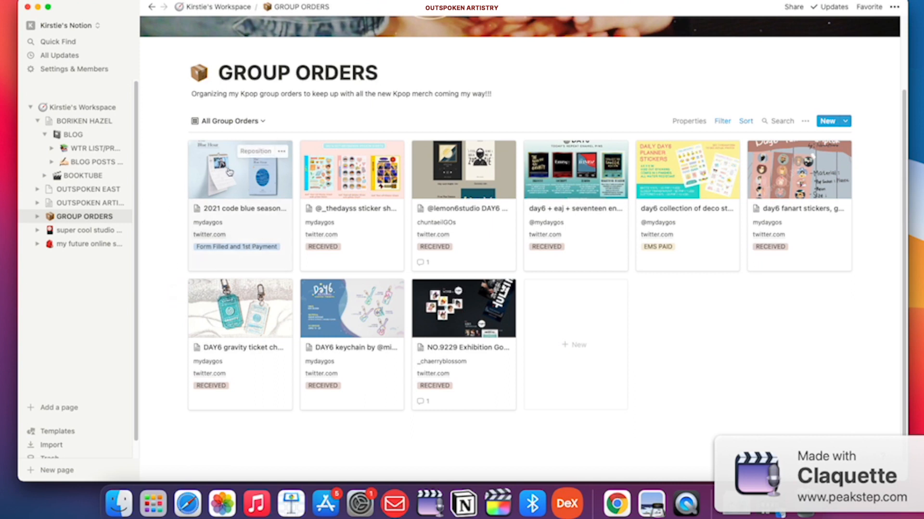
{"action": "left_click", "coordinate": [242, 121]}
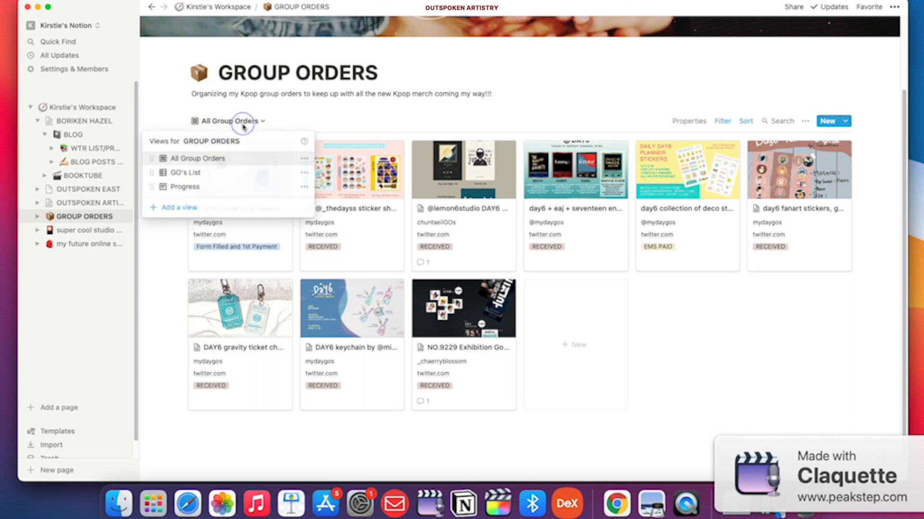
{"action": "left_click", "coordinate": [220, 189]}
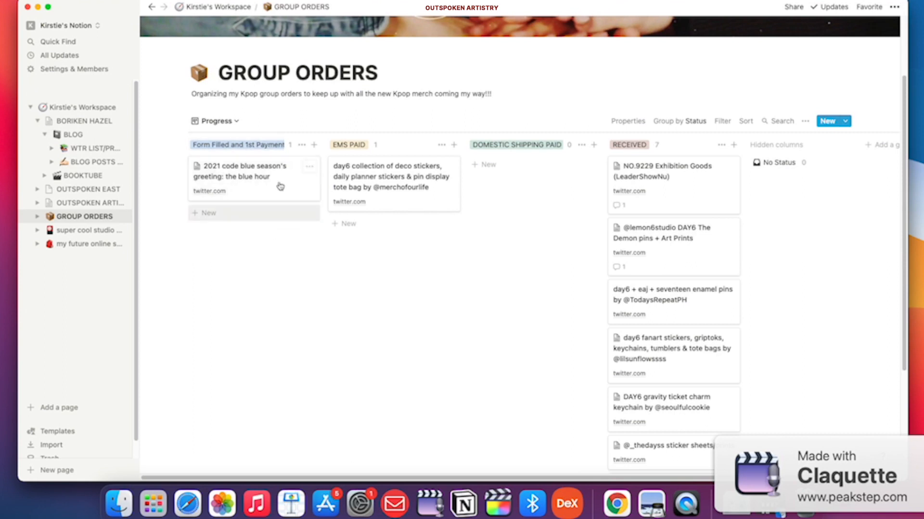
{"action": "scroll", "coordinate": [277, 303], "scroll_direction": "up", "scroll_amount": 3}
Return to the All Group Orders view and delete the 2021 code blue season's greeting card.
{"action": "left_click", "coordinate": [229, 200]}
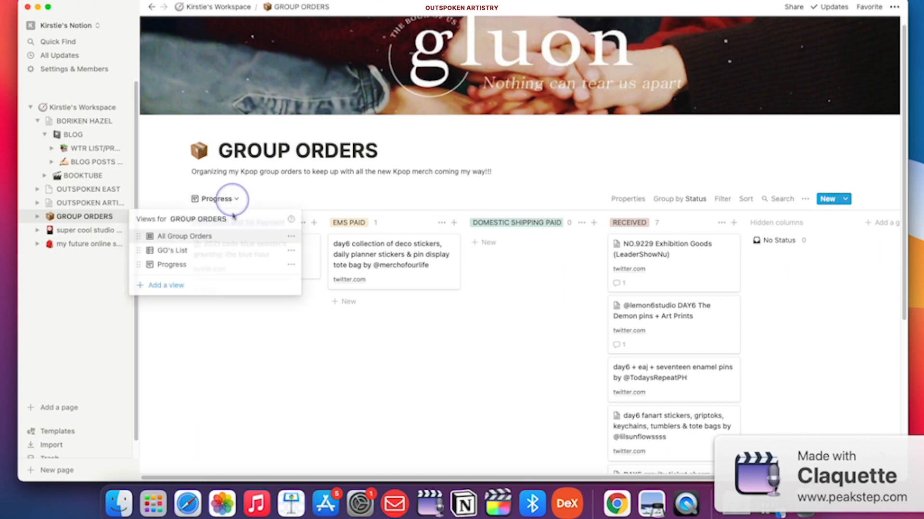
{"action": "left_click", "coordinate": [219, 238]}
{"action": "left_click", "coordinate": [162, 310]}
{"action": "scroll", "coordinate": [162, 310], "scroll_direction": "down", "scroll_amount": 1}
{"action": "left_click", "coordinate": [281, 229]}
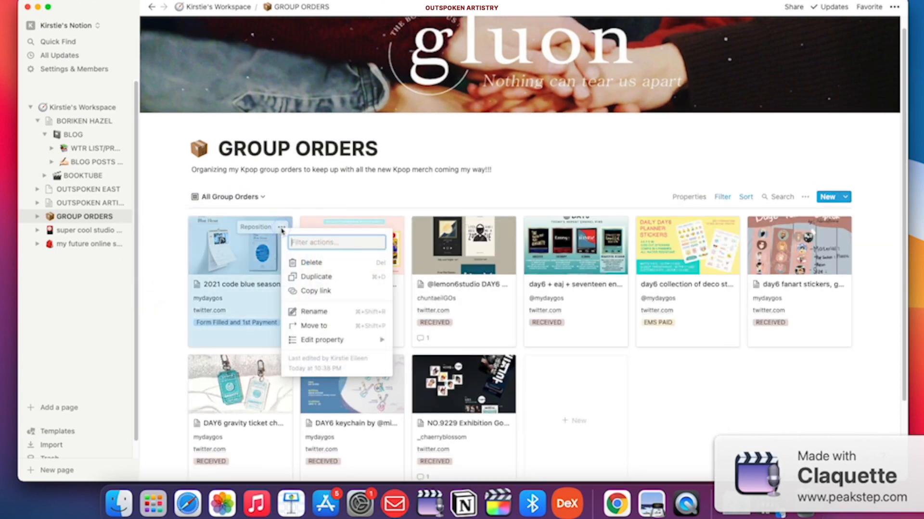
{"action": "left_click", "coordinate": [325, 267]}
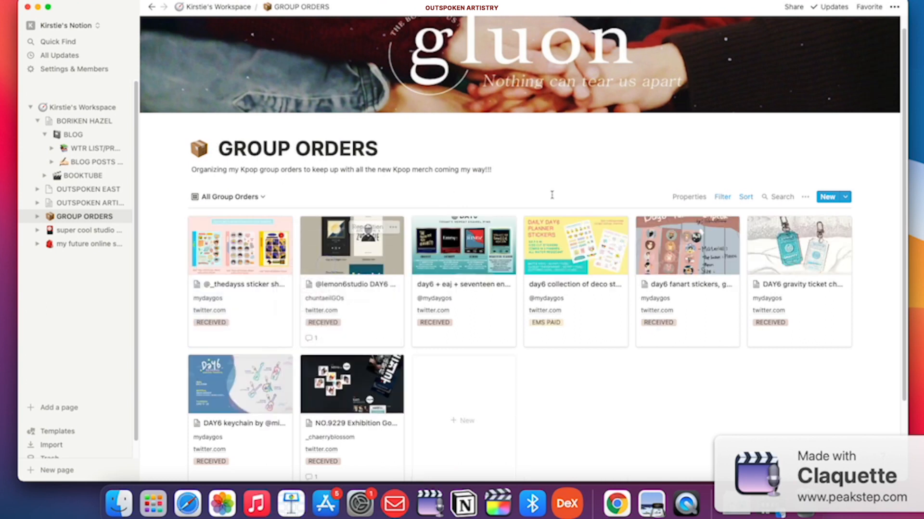
{"action": "left_click", "coordinate": [844, 401]}
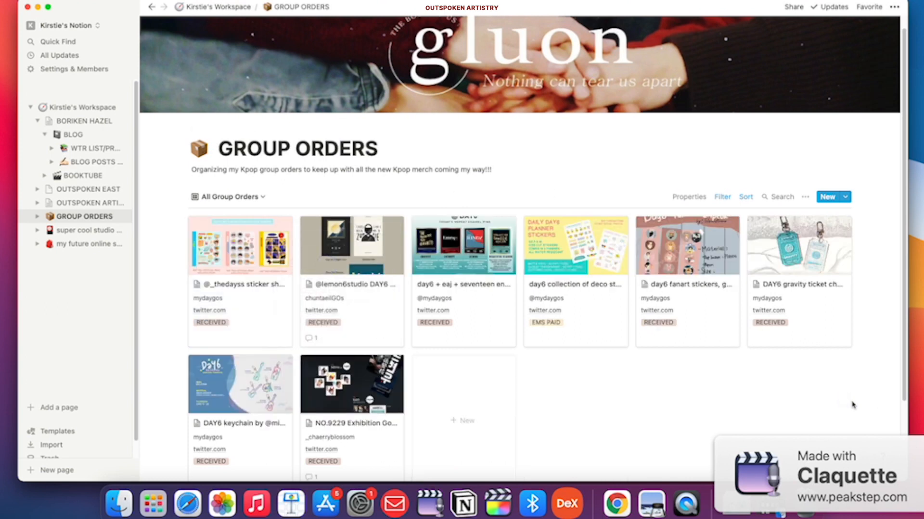
{"action": "scroll", "coordinate": [849, 403], "scroll_direction": "up", "scroll_amount": 1}
{"action": "scroll", "coordinate": [853, 405], "scroll_direction": "down", "scroll_amount": 1}
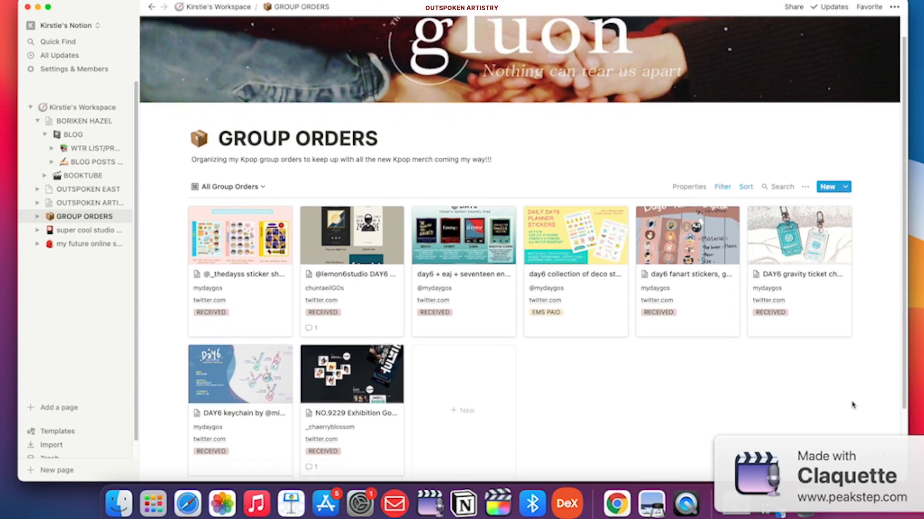